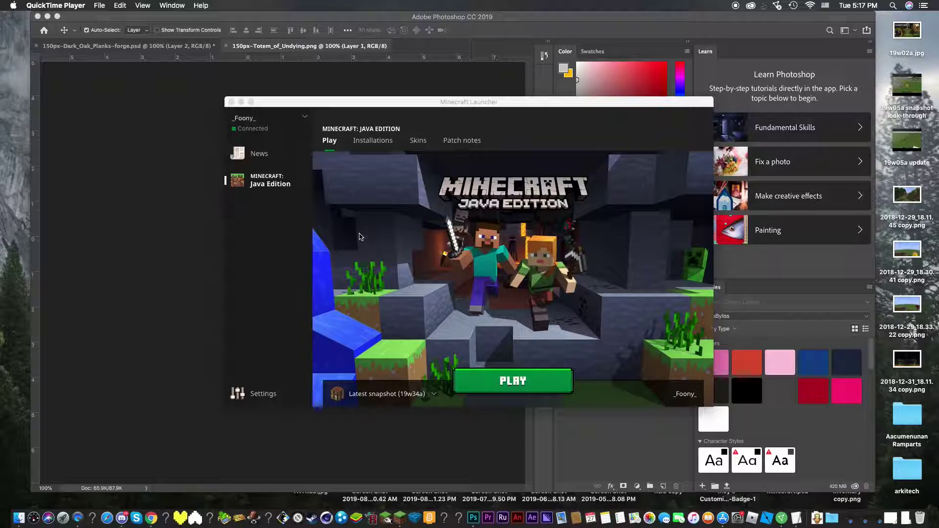
# - Show the launcher's Installations tab and scroll through the Java Edition profiles, ending back at the top
pyautogui.click(369, 144)
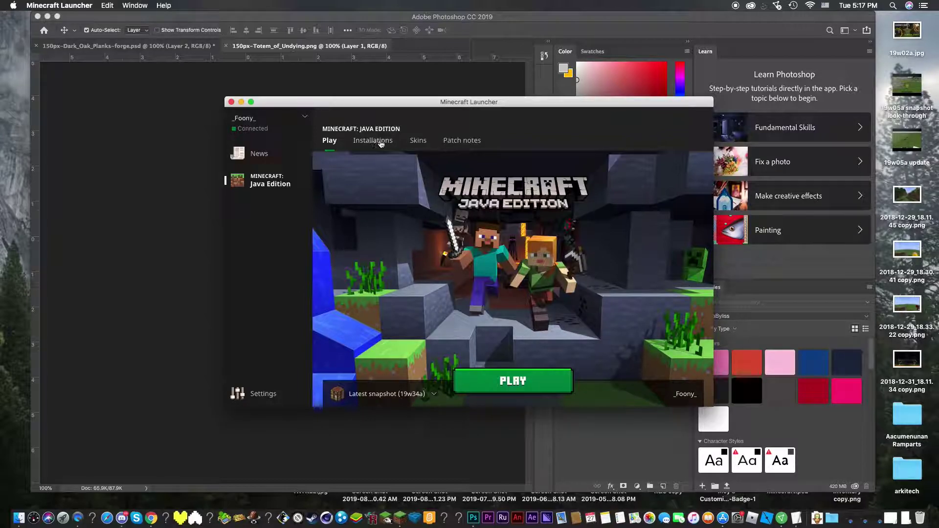
pyautogui.click(371, 142)
pyautogui.moveTo(423, 209)
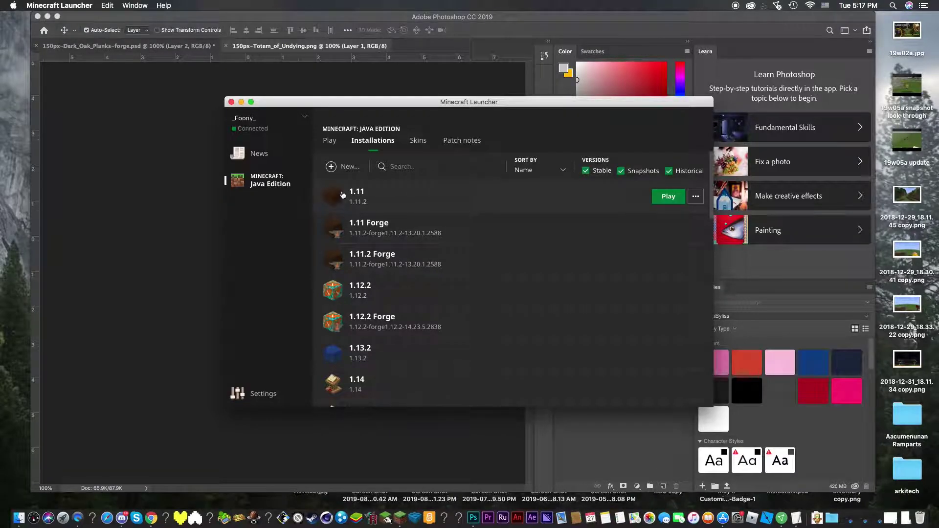
pyautogui.scroll(-8, 484, 274)
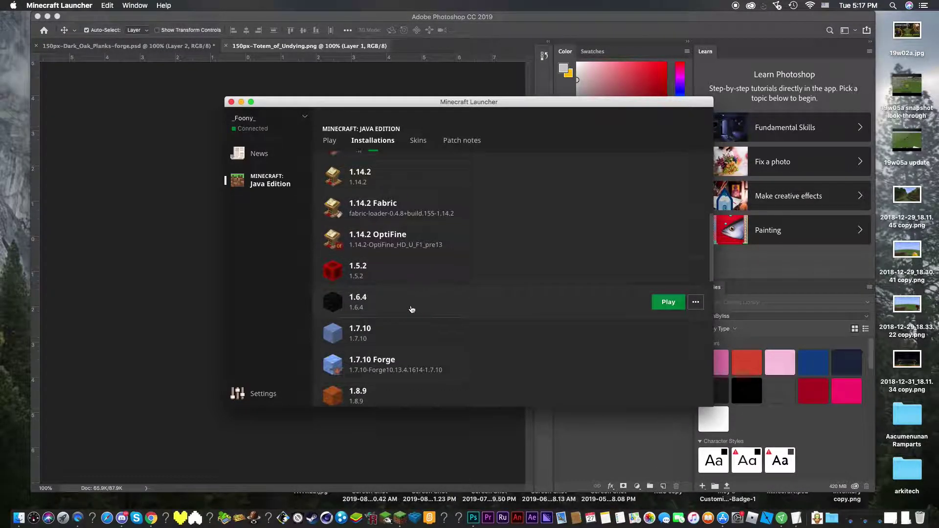
pyautogui.scroll(-4, 430, 304)
pyautogui.scroll(-2, 452, 289)
pyautogui.scroll(1, 399, 215)
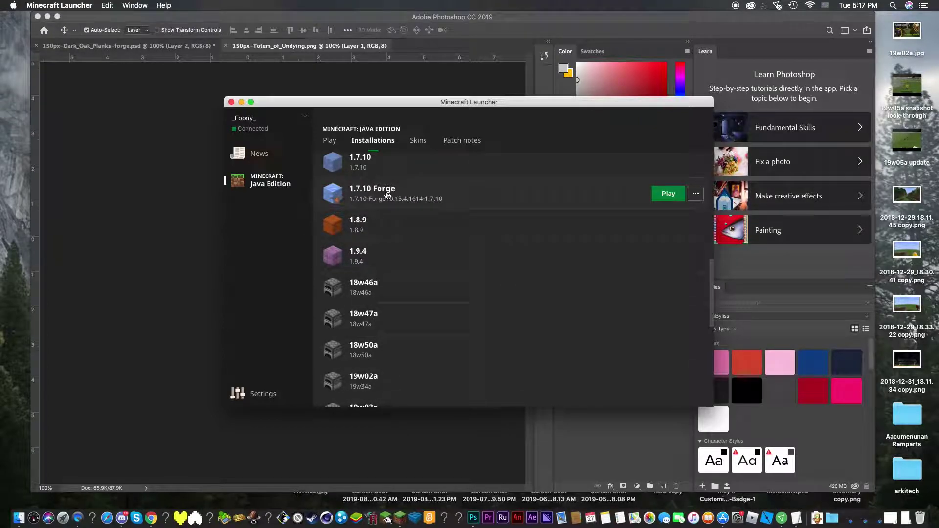
pyautogui.scroll(3, 472, 216)
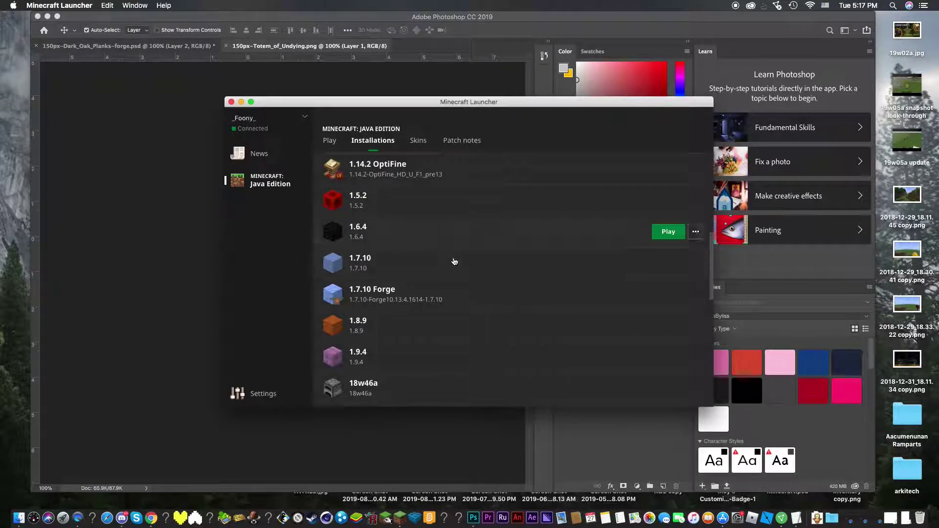
pyautogui.scroll(1, 424, 268)
pyautogui.scroll(1, 449, 263)
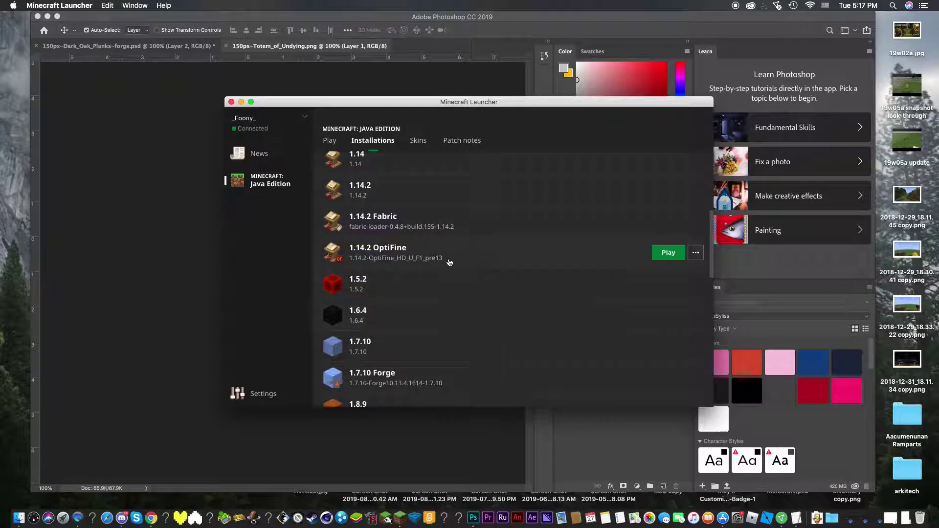
pyautogui.scroll(-10, 449, 263)
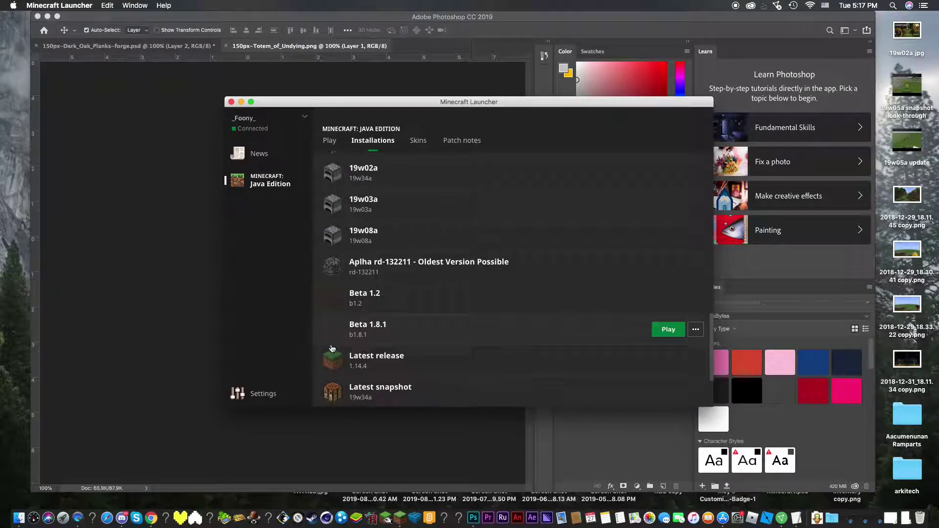
pyautogui.scroll(10, 332, 348)
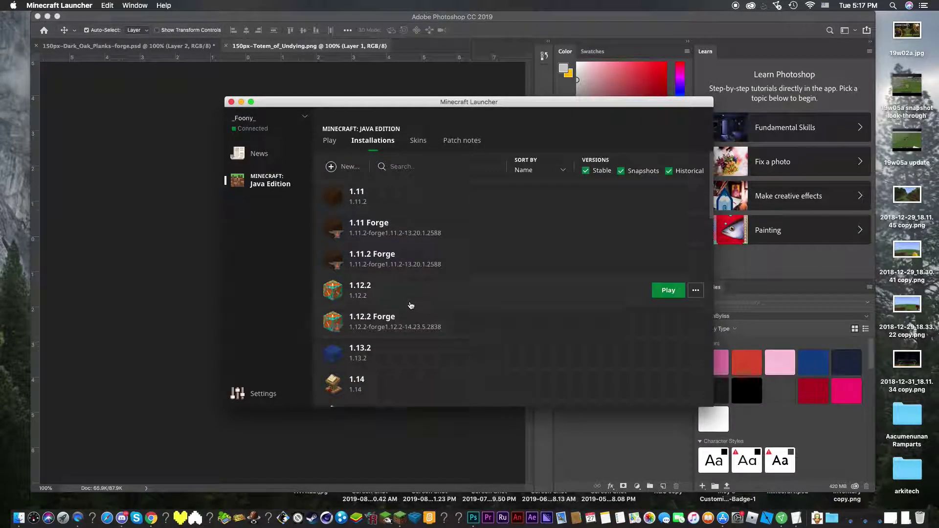
pyautogui.scroll(-1, 441, 313)
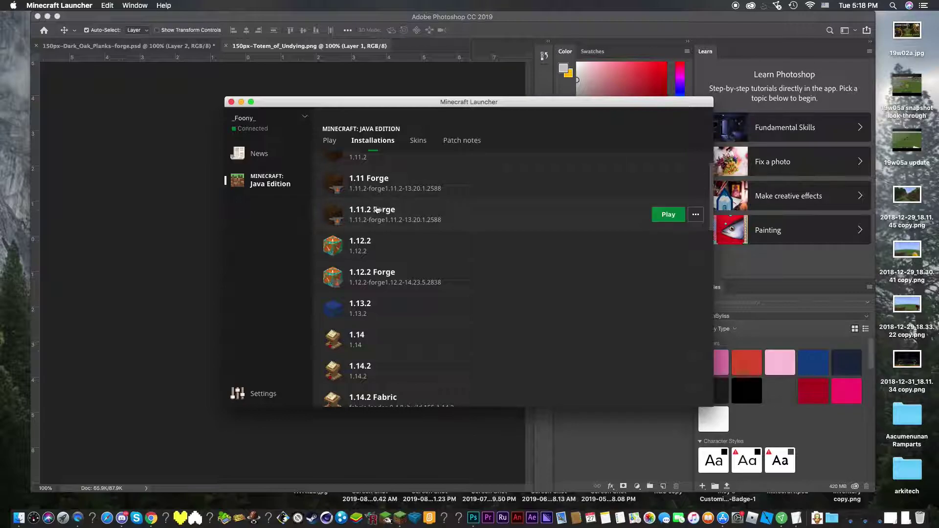
pyautogui.scroll(1, 457, 230)
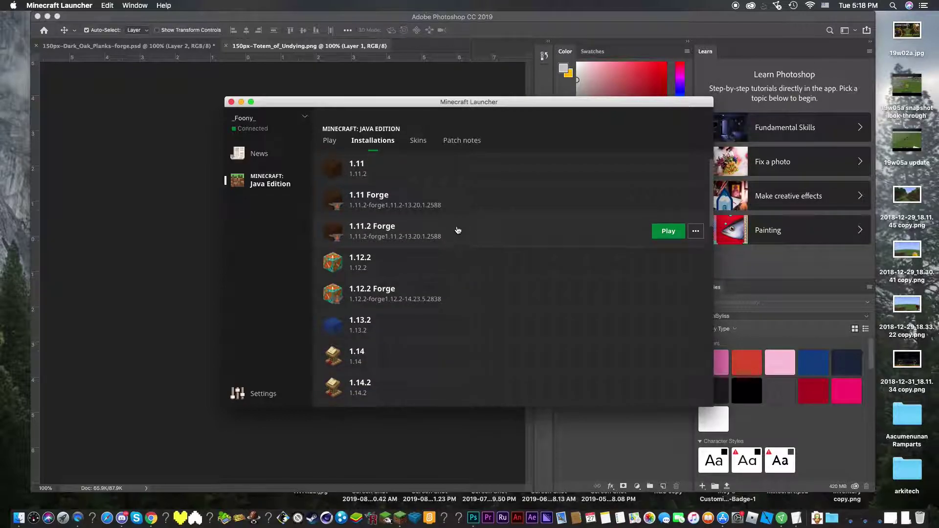
pyautogui.scroll(2, 653, 223)
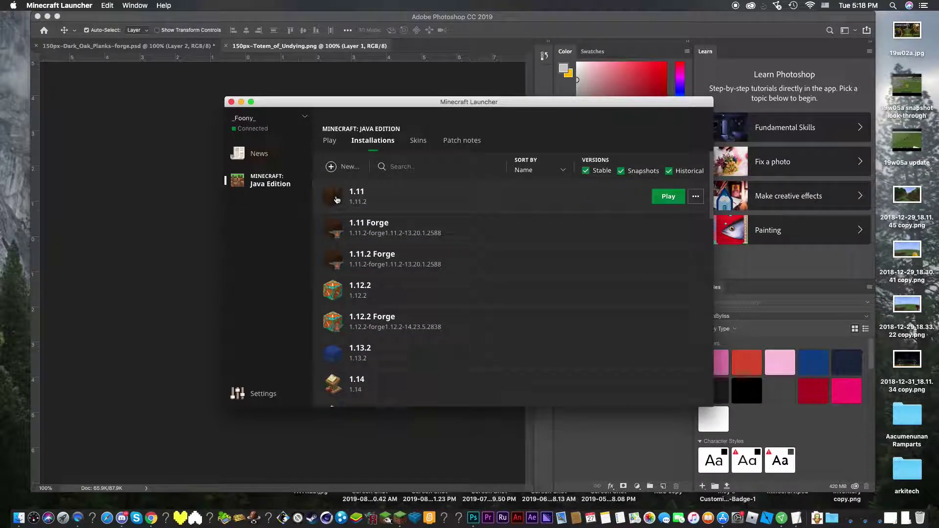
# - Edit the 1.11 installation and bring up its grid of block icon choices
pyautogui.click(571, 195)
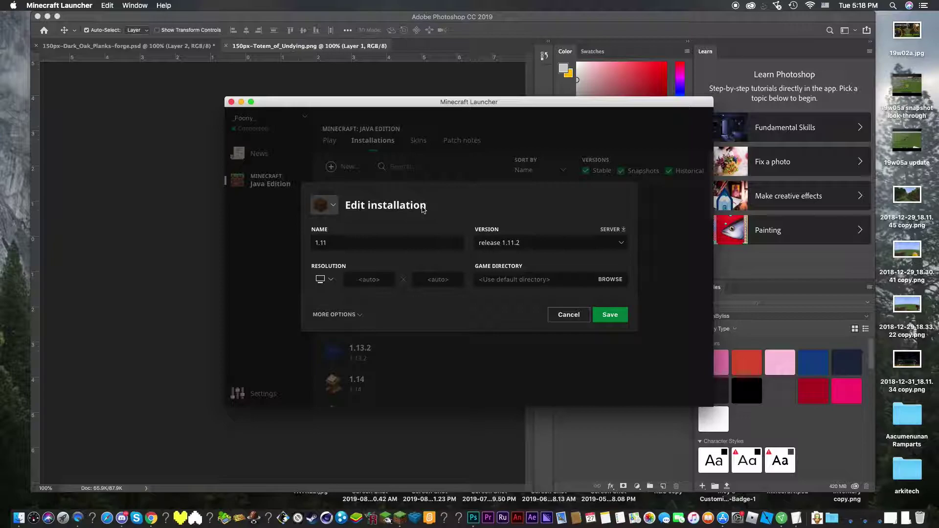
pyautogui.click(332, 208)
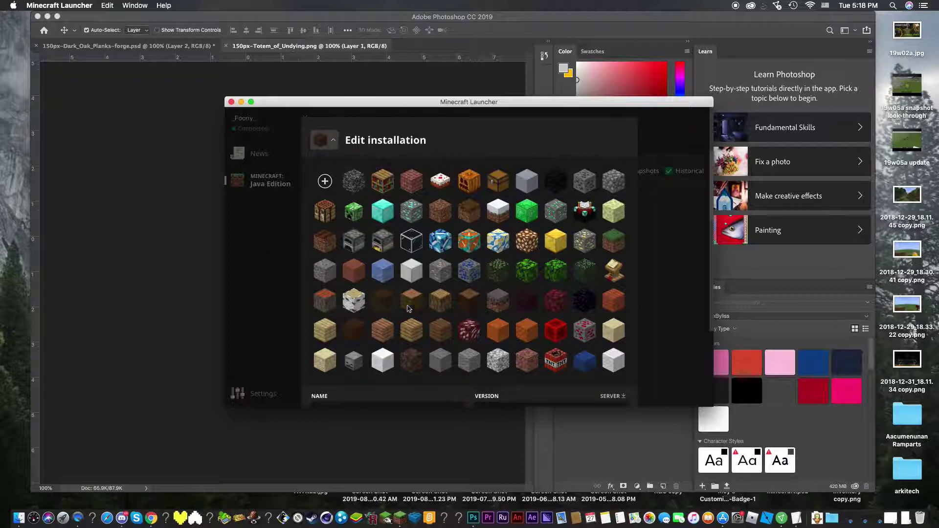
pyautogui.click(332, 144)
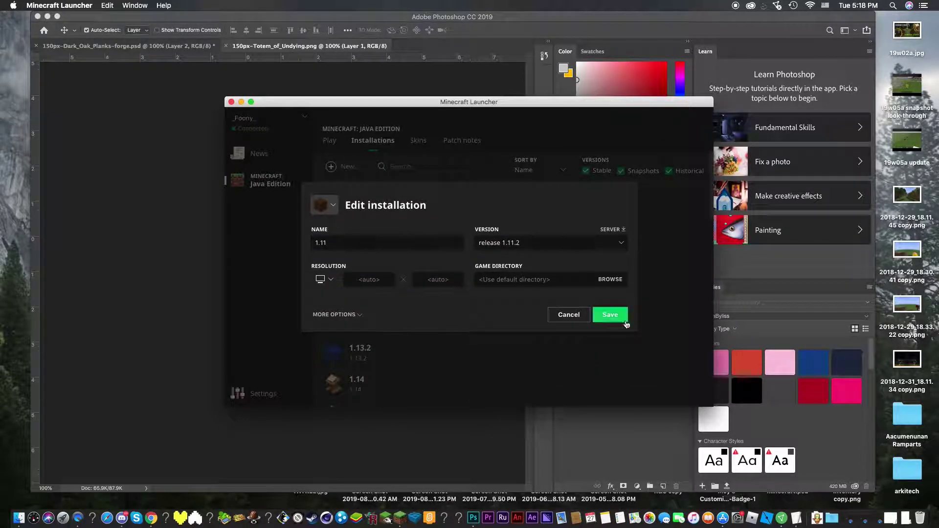
pyautogui.click(323, 204)
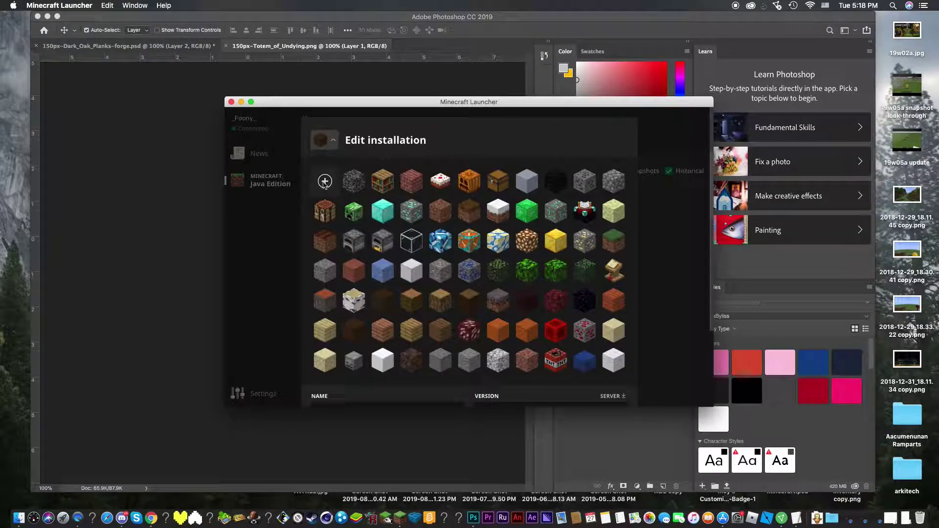
# - Start picking a custom image file for the 1.11 icon, then cancel the file dialog
pyautogui.click(325, 181)
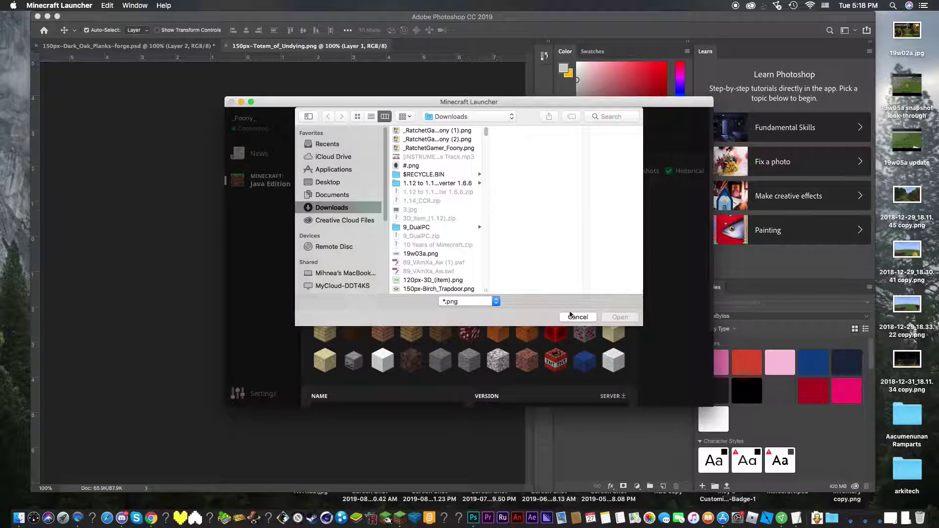
pyautogui.click(572, 316)
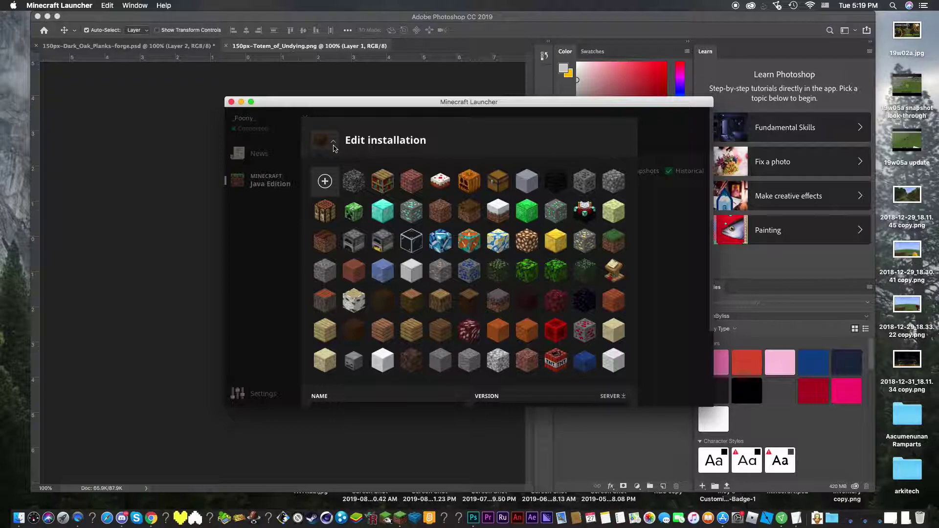
# - Discard the unsaved 1.11 edit and bring Photoshop's Totem of Undying image forward
pyautogui.click(334, 142)
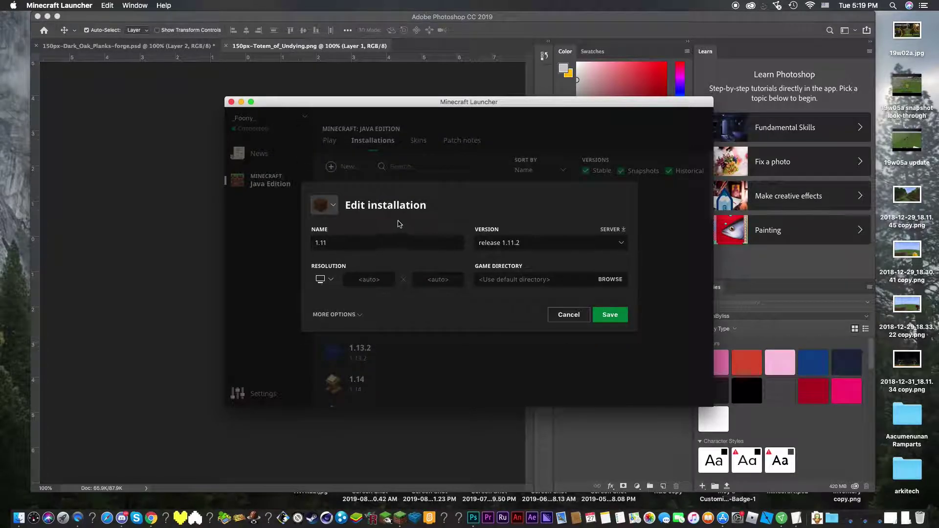
pyautogui.click(566, 315)
pyautogui.scroll(-10, 432, 241)
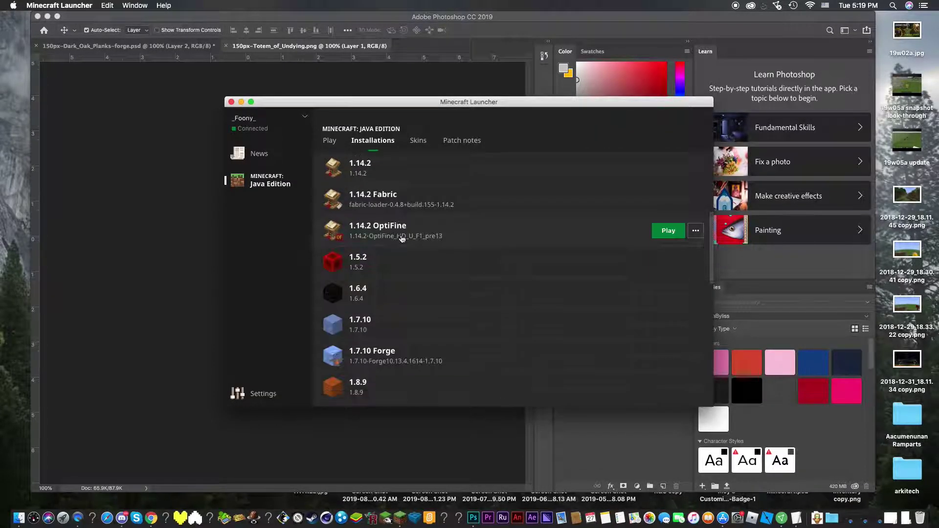
pyautogui.scroll(-3, 402, 239)
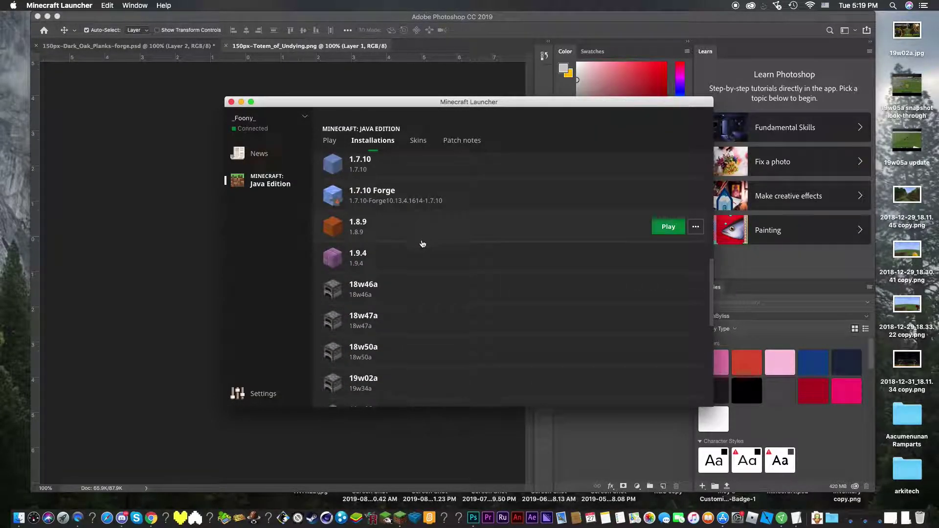
pyautogui.scroll(-5, 416, 225)
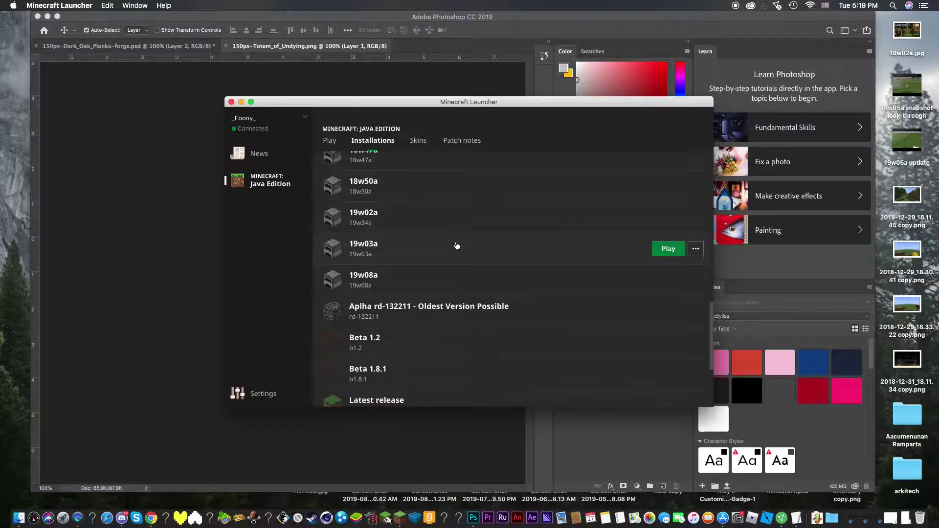
pyautogui.scroll(20, 455, 245)
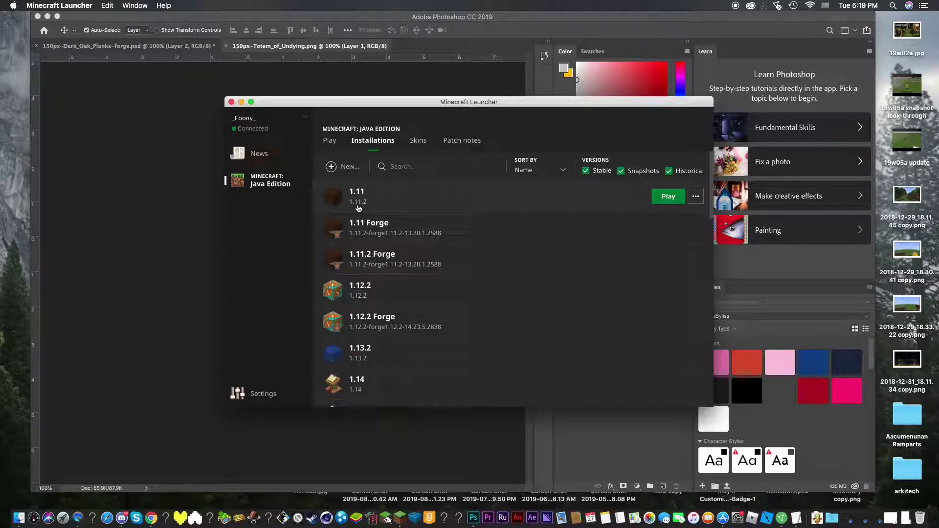
pyautogui.click(138, 115)
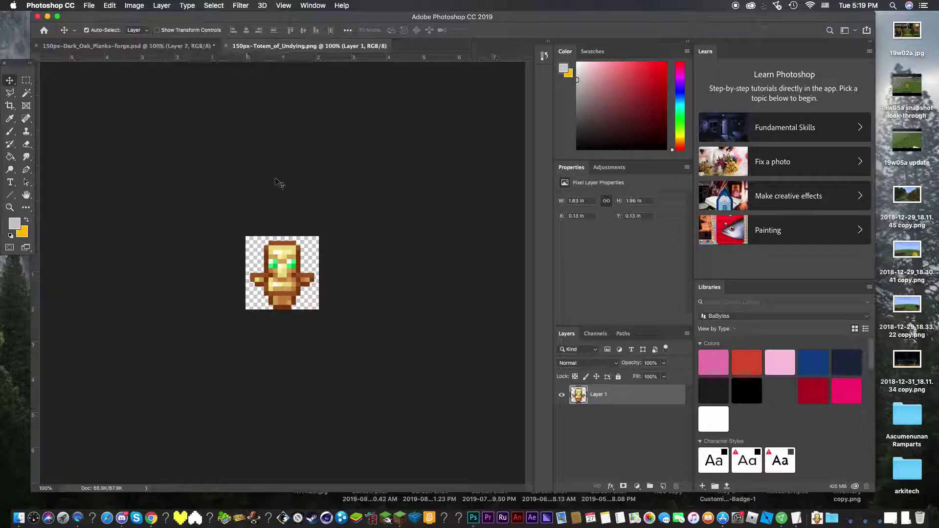
# - Create a new 128 × 128 px document, Untitled-1, with a white background
pyautogui.click(91, 9)
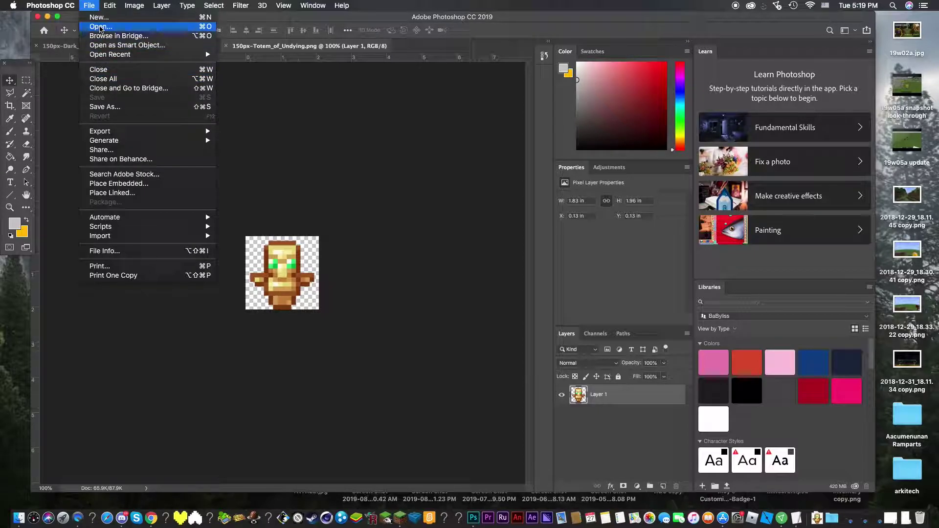
pyautogui.click(103, 25)
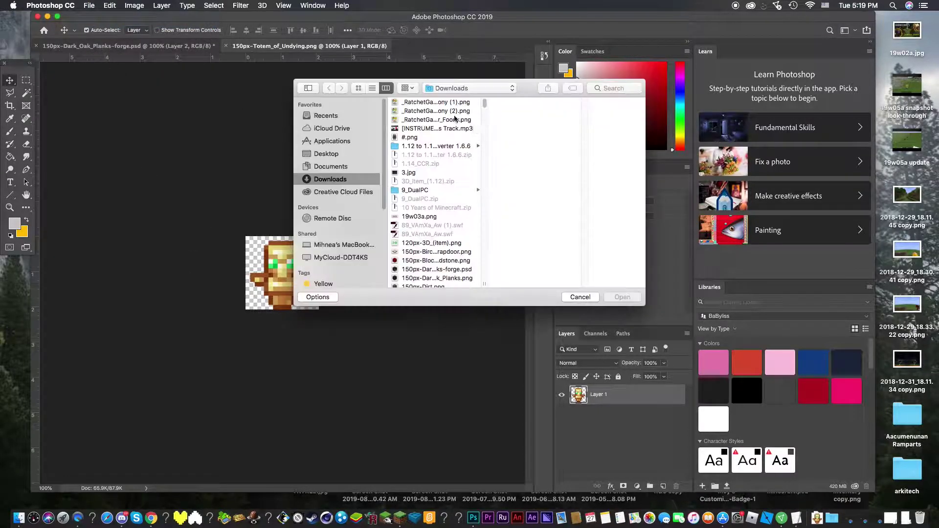
pyautogui.click(580, 297)
pyautogui.click(90, 6)
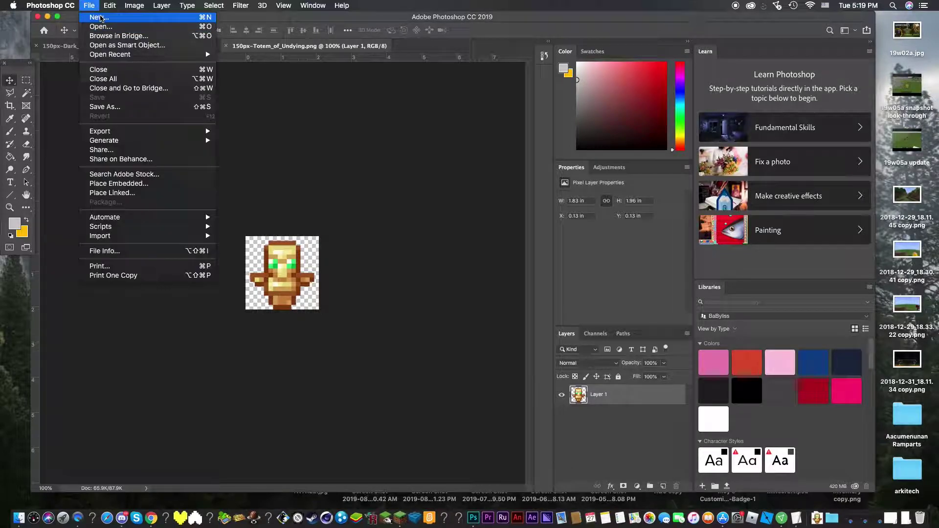
pyautogui.click(97, 15)
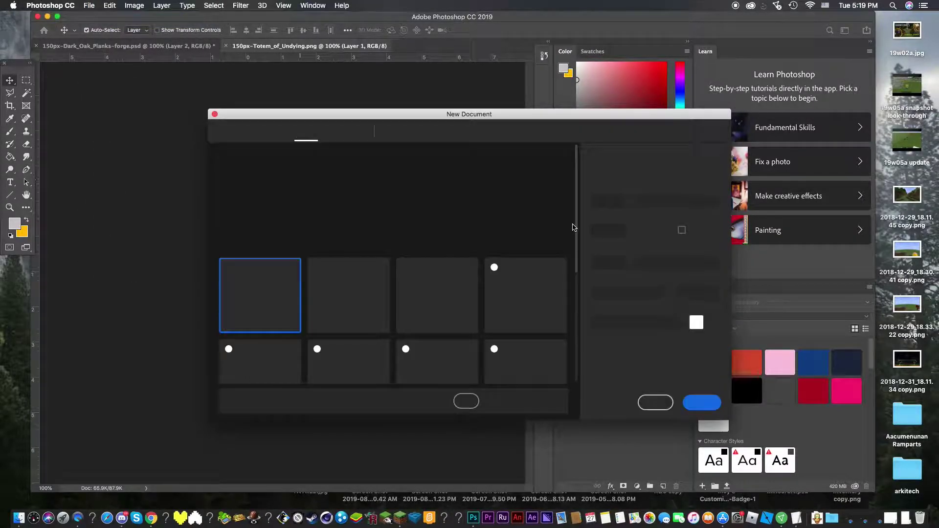
pyautogui.doubleClick(605, 201)
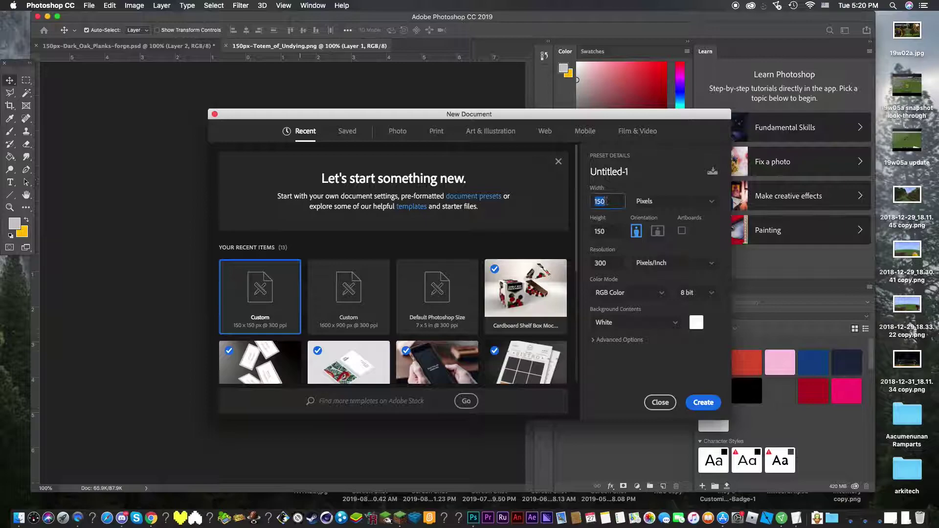
pyautogui.press('BackSpace')
pyautogui.write('128')
pyautogui.doubleClick(605, 231)
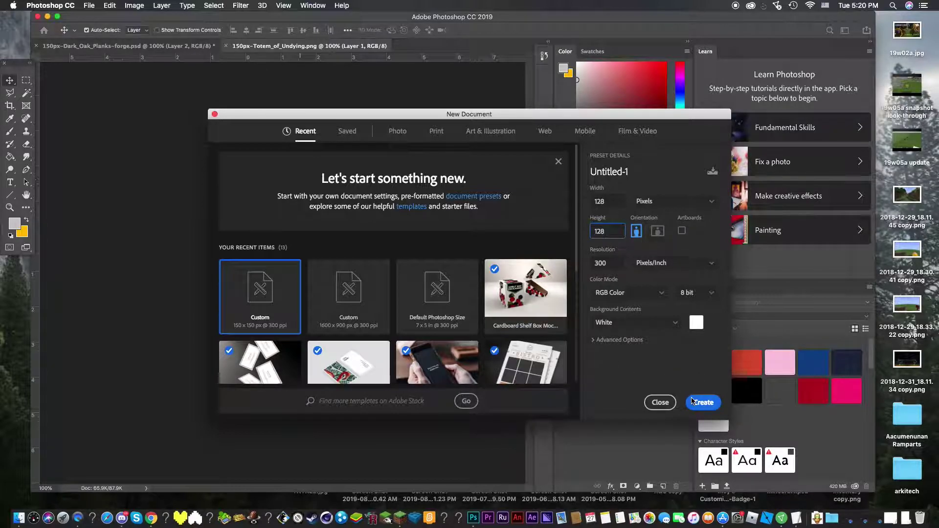
pyautogui.click(697, 402)
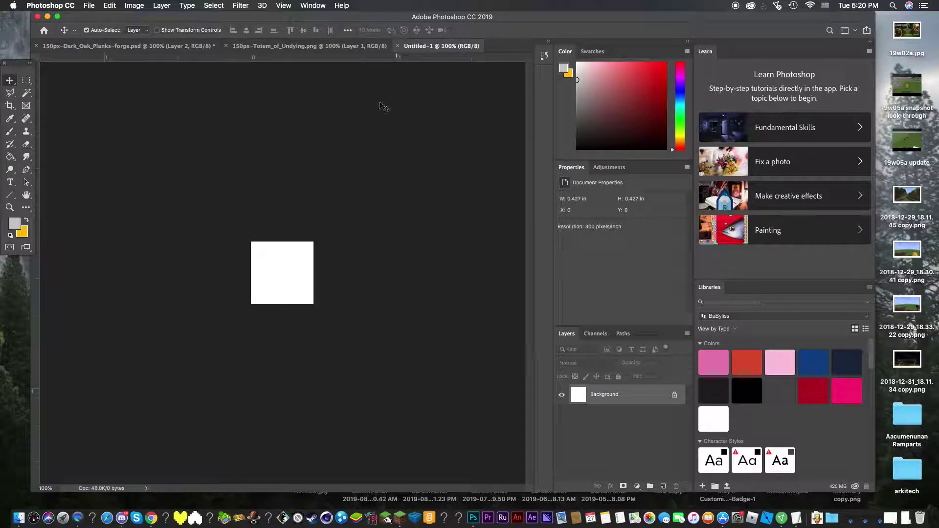
# - Copy the totem image into Untitled-1 and hide its white Background layer
pyautogui.click(332, 45)
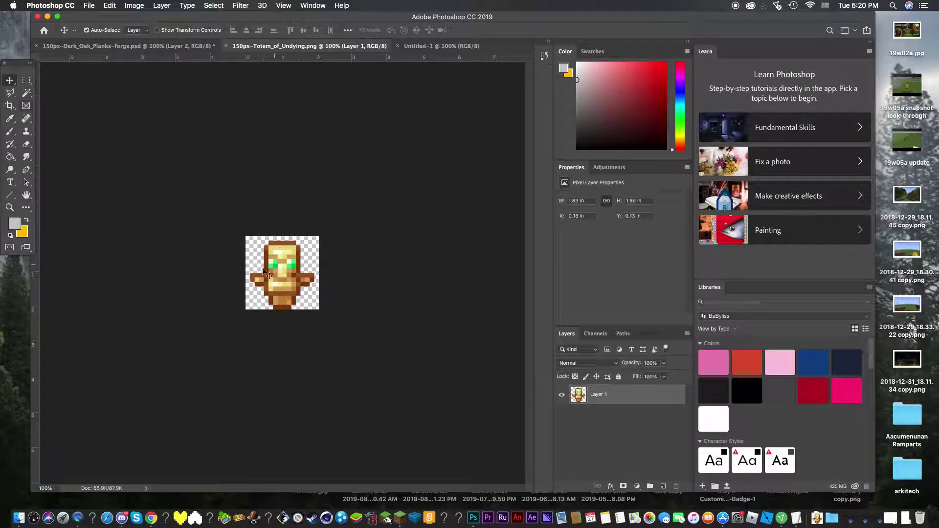
pyautogui.moveTo(292, 274); pyautogui.dragTo(294, 293)
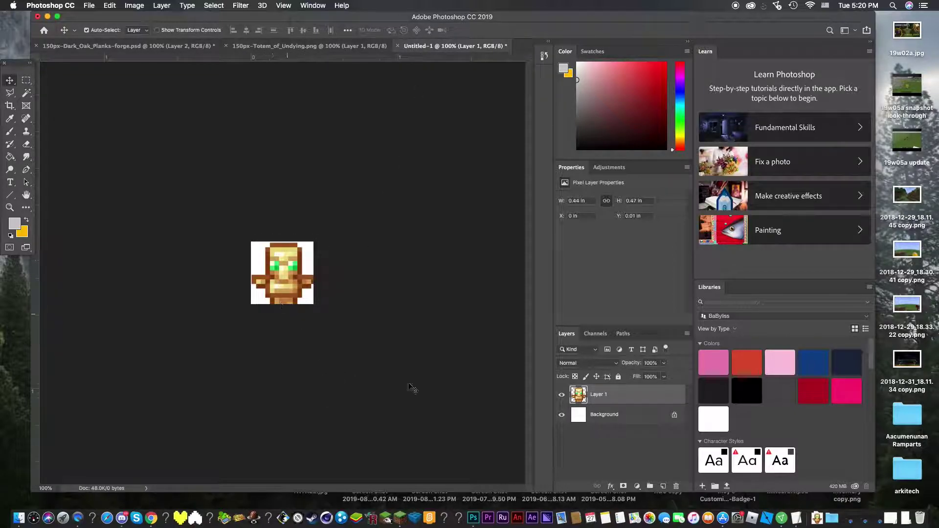
pyautogui.click(562, 415)
pyautogui.moveTo(272, 288); pyautogui.dragTo(273, 271)
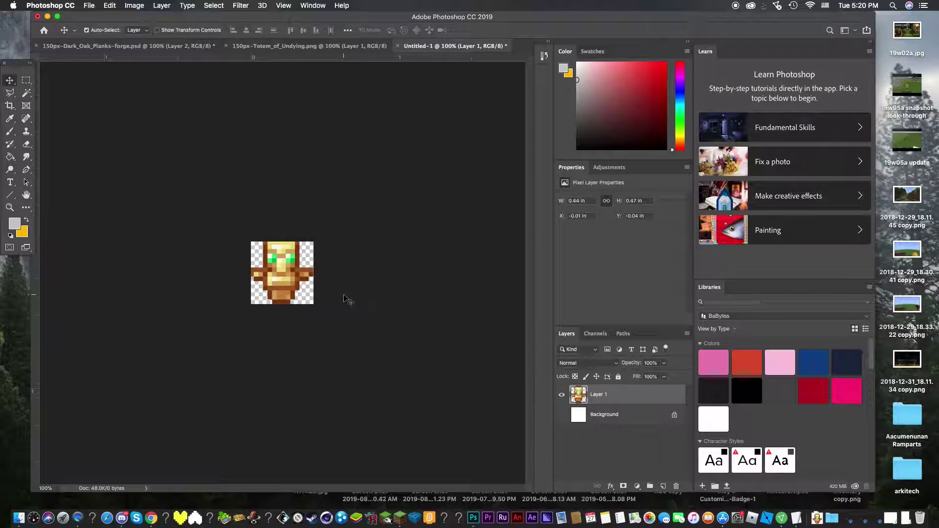
# - Scale the totem down slightly to fit the canvas and nudge it centred
pyautogui.hotkey('ctrl', 't')
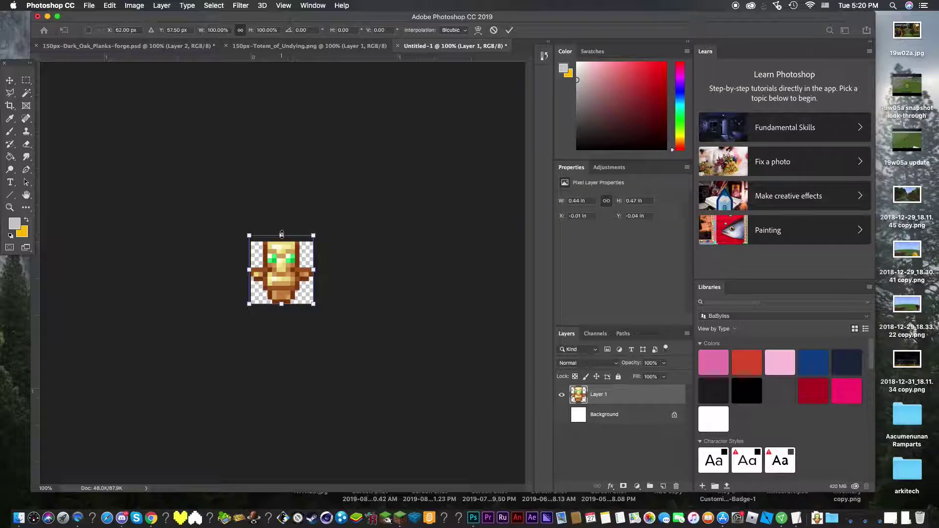
pyautogui.moveTo(282, 234)
pyautogui.mouseDown()
pyautogui.moveTo(277, 256)
pyautogui.moveTo(284, 243)
pyautogui.mouseUp()
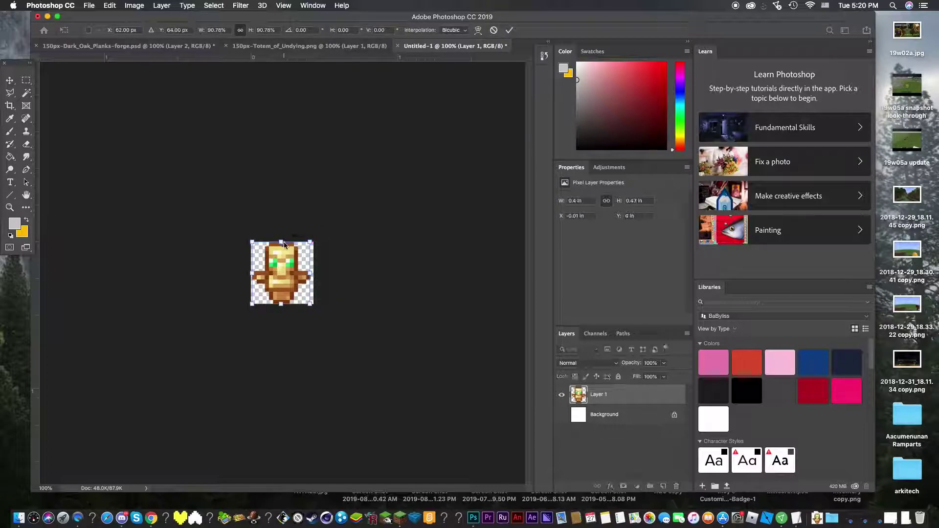
pyautogui.click(10, 80)
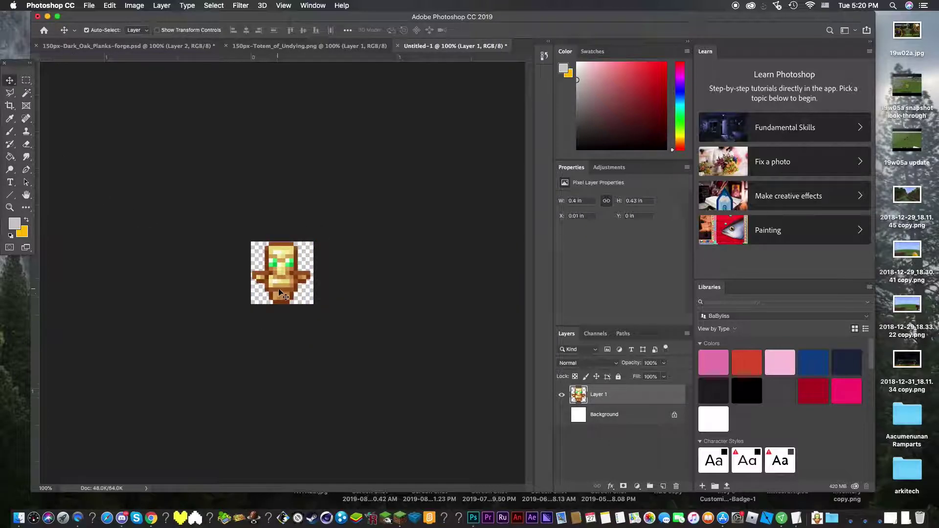
pyautogui.moveTo(282, 292); pyautogui.dragTo(285, 281)
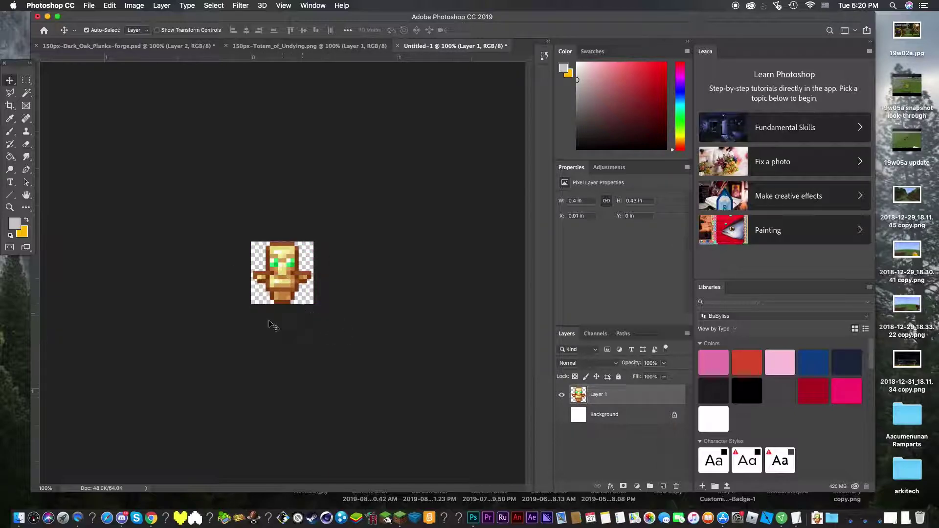
# - Start saving Untitled-1 under the new name 1.11.psd
pyautogui.click(90, 6)
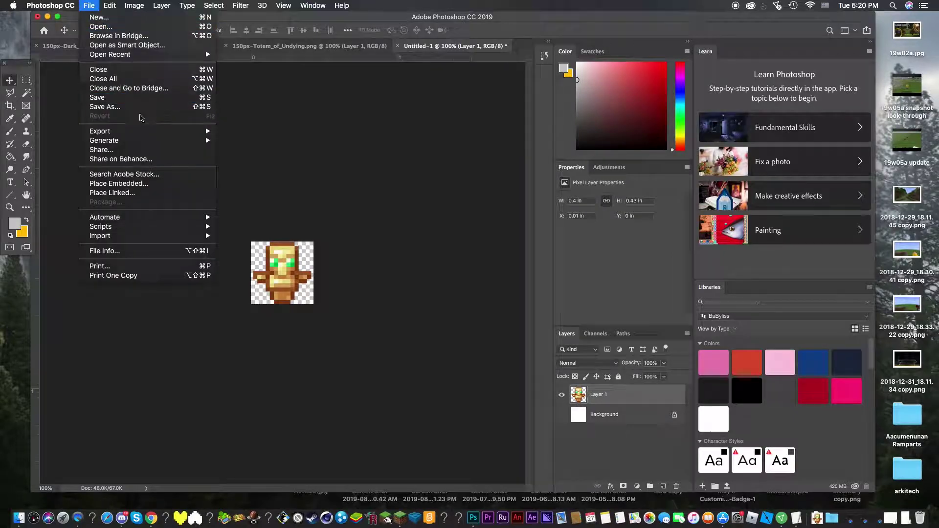
pyautogui.click(113, 106)
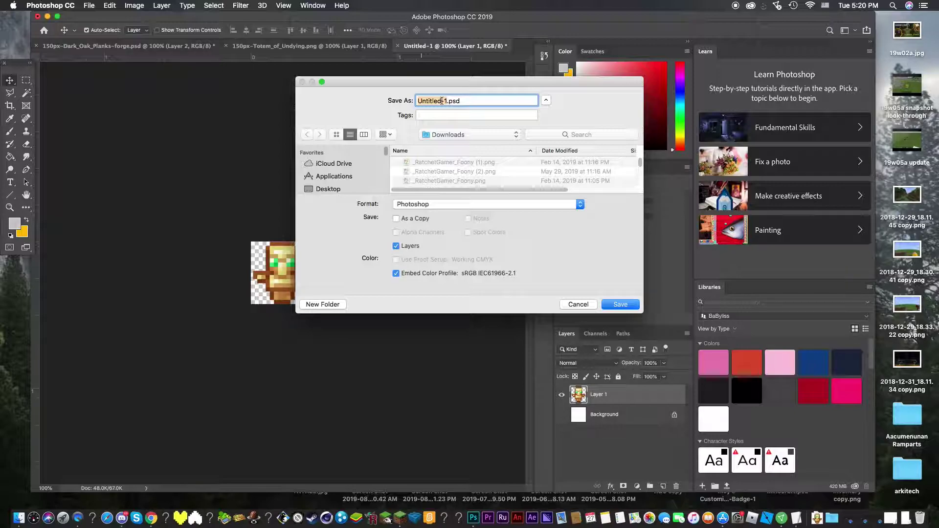
pyautogui.press('BackSpace')
# - Save 1.11.psd into the minecraft icons folder inside Downloads
pyautogui.click(450, 135)
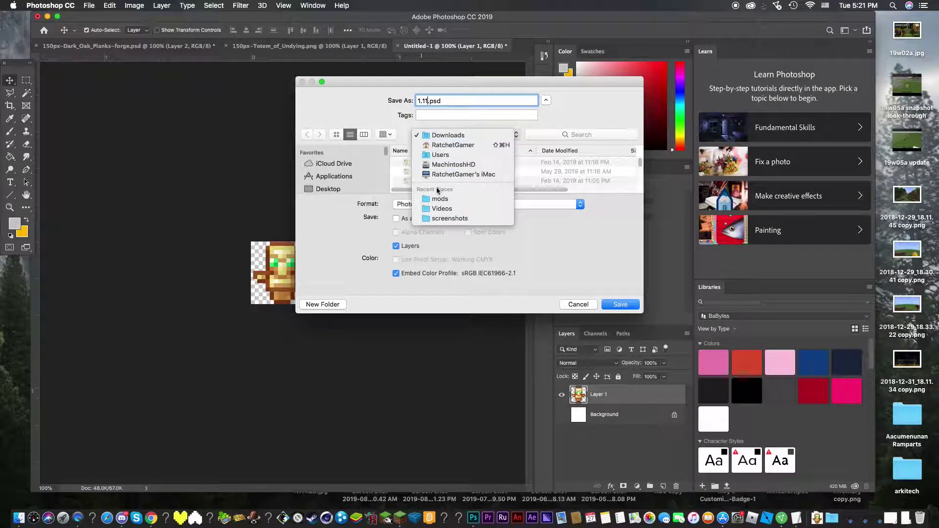
pyautogui.click(499, 135)
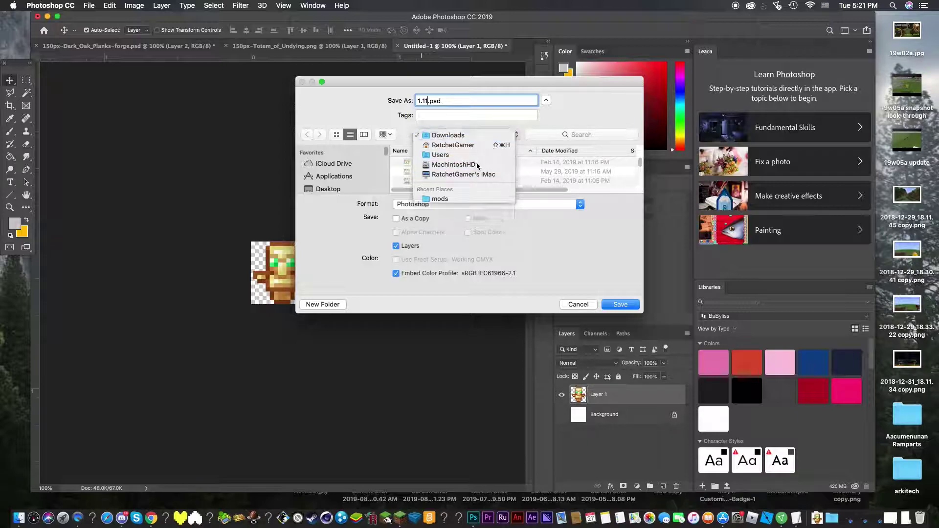
pyautogui.scroll(-5, 466, 173)
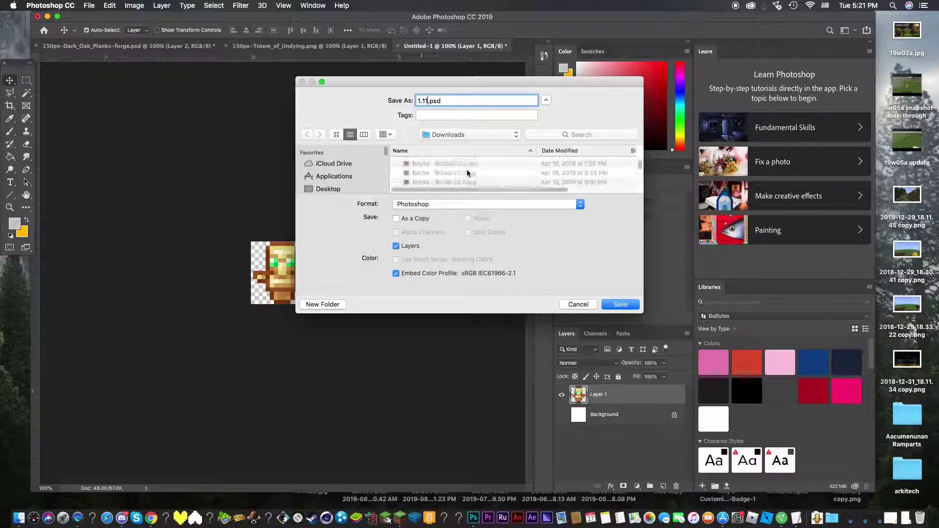
pyautogui.scroll(-10, 467, 173)
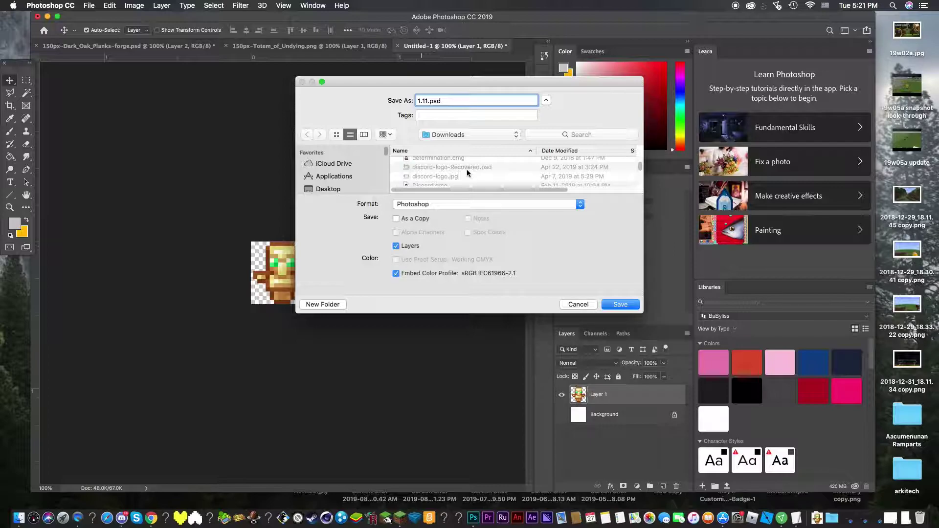
pyautogui.scroll(-10, 468, 172)
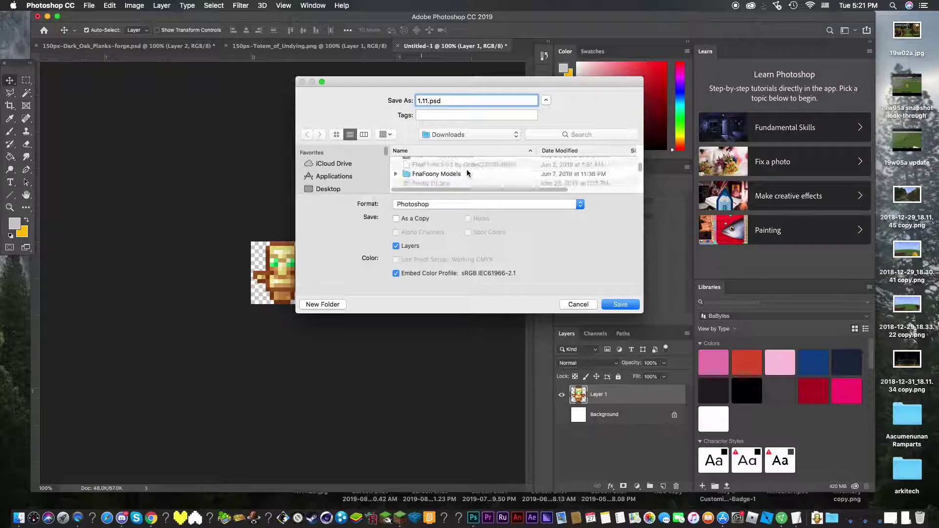
pyautogui.scroll(-8, 468, 173)
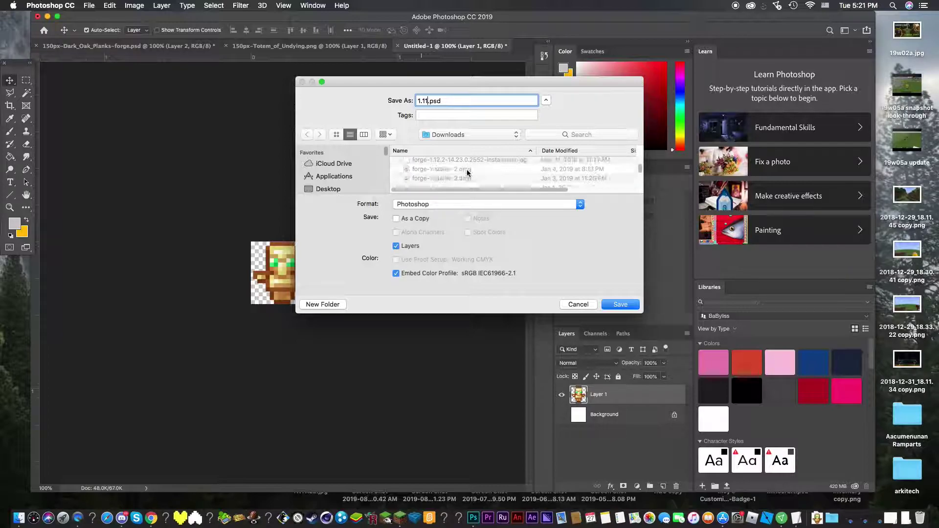
pyautogui.scroll(-10, 467, 172)
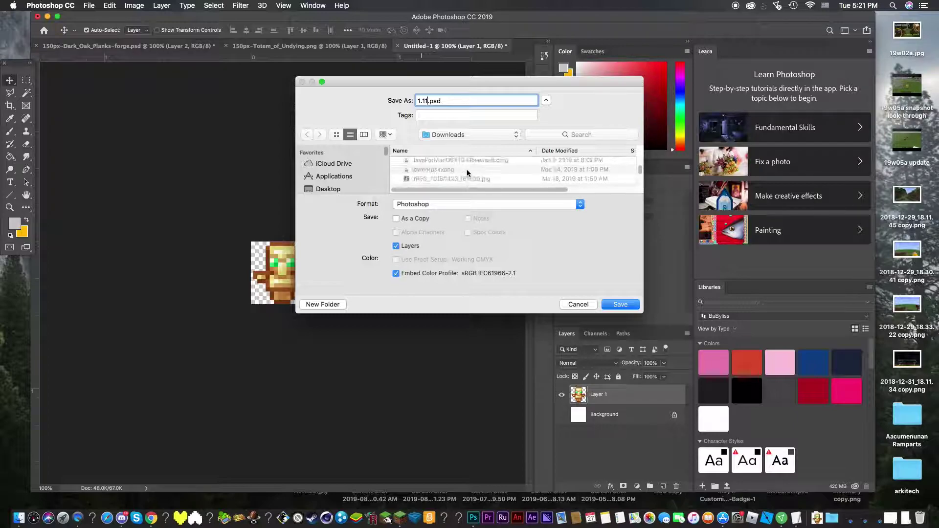
pyautogui.scroll(-10, 467, 173)
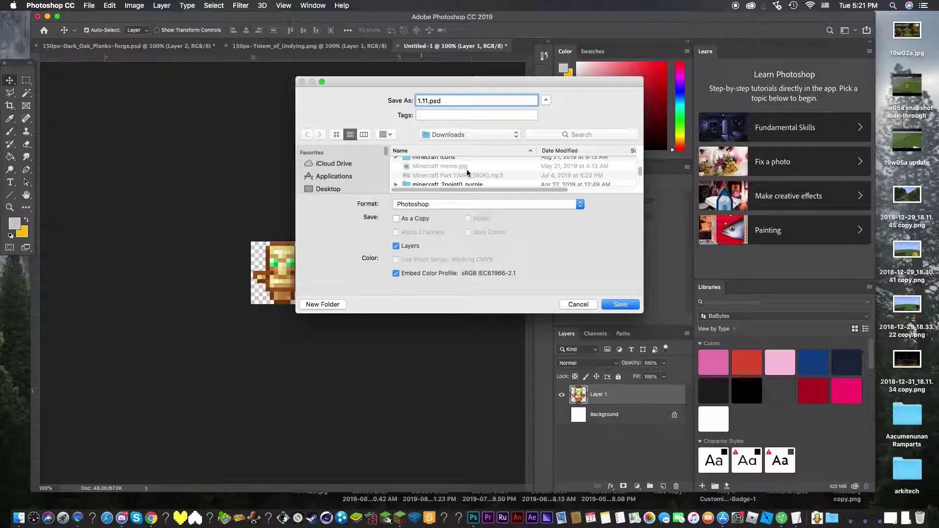
pyautogui.scroll(2, 467, 173)
pyautogui.click(458, 179)
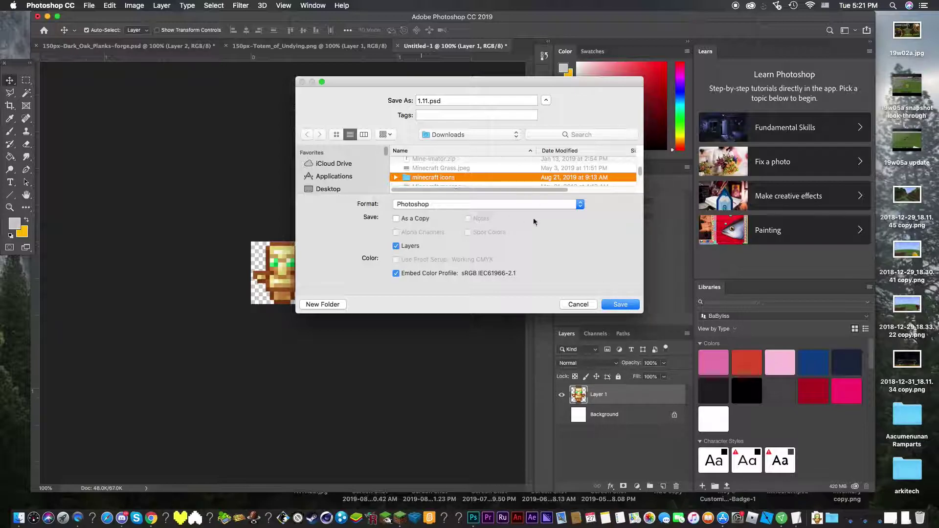
pyautogui.click(615, 305)
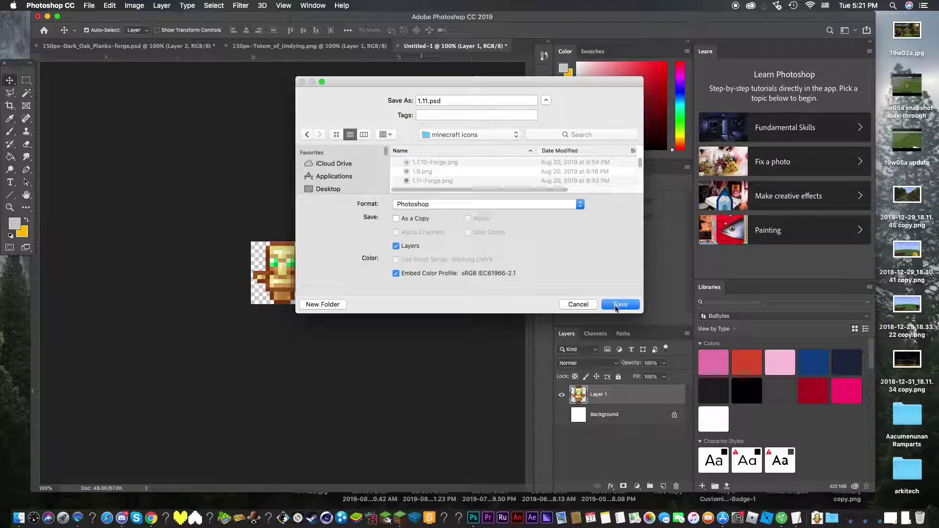
pyautogui.click(617, 305)
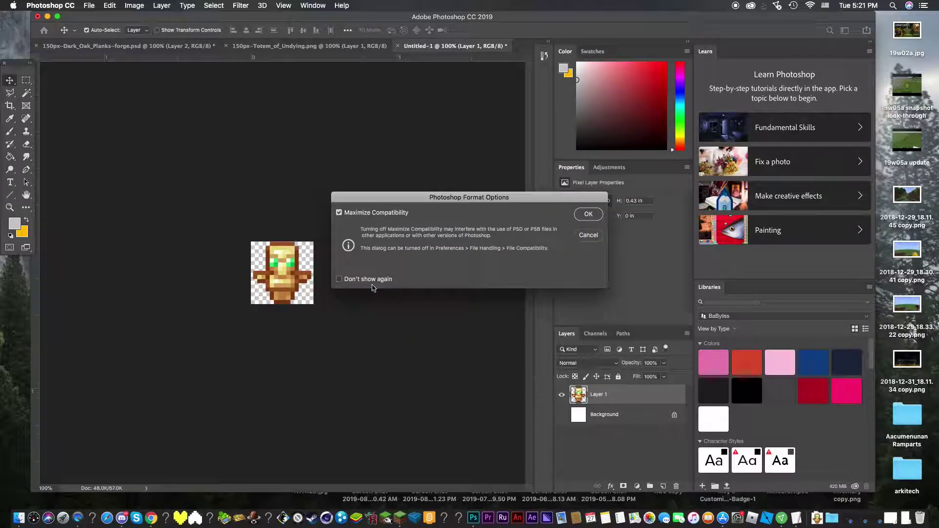
# - Confirm the PSD options, then save another copy as 1.11.png in minecraft icons
pyautogui.click(586, 214)
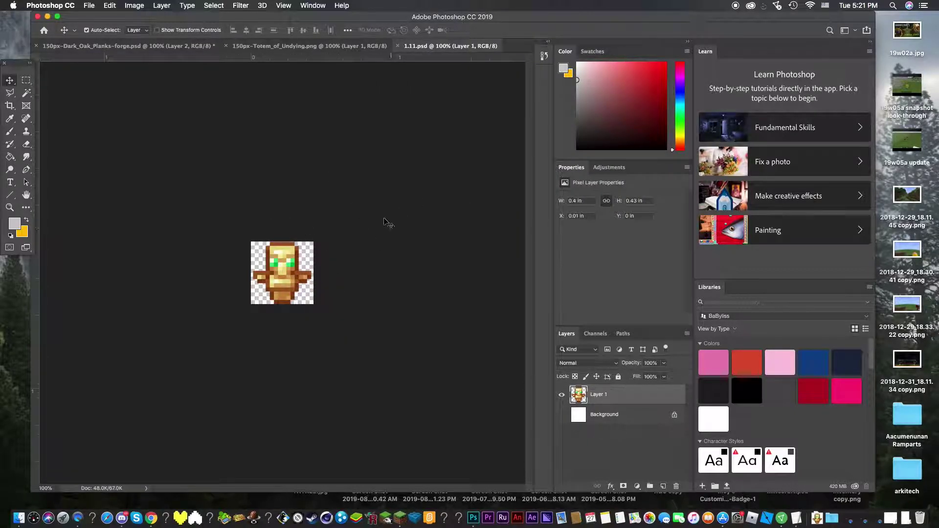
pyautogui.click(89, 5)
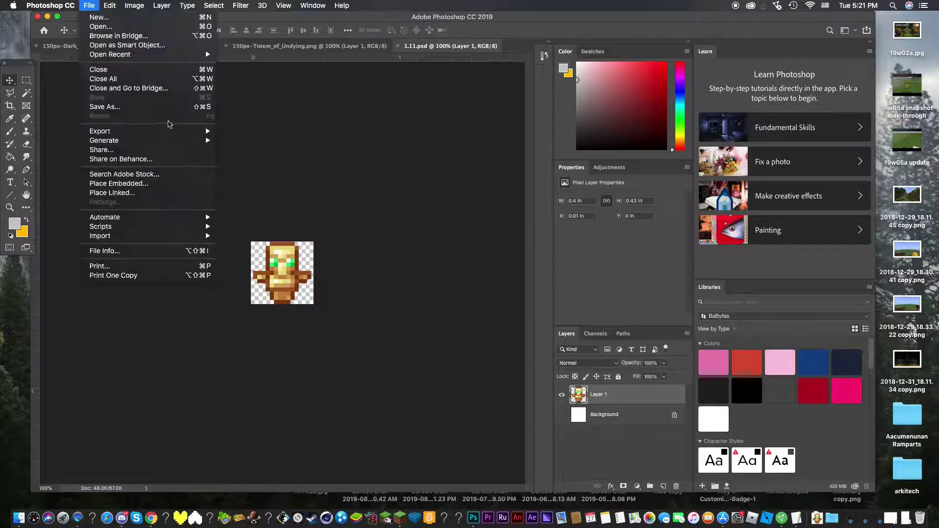
pyautogui.click(120, 107)
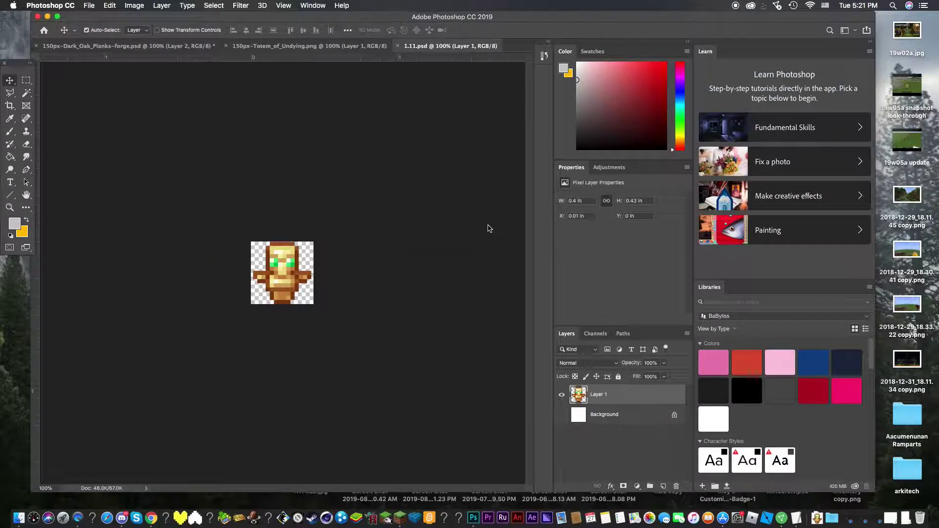
pyautogui.click(473, 136)
pyautogui.click(473, 137)
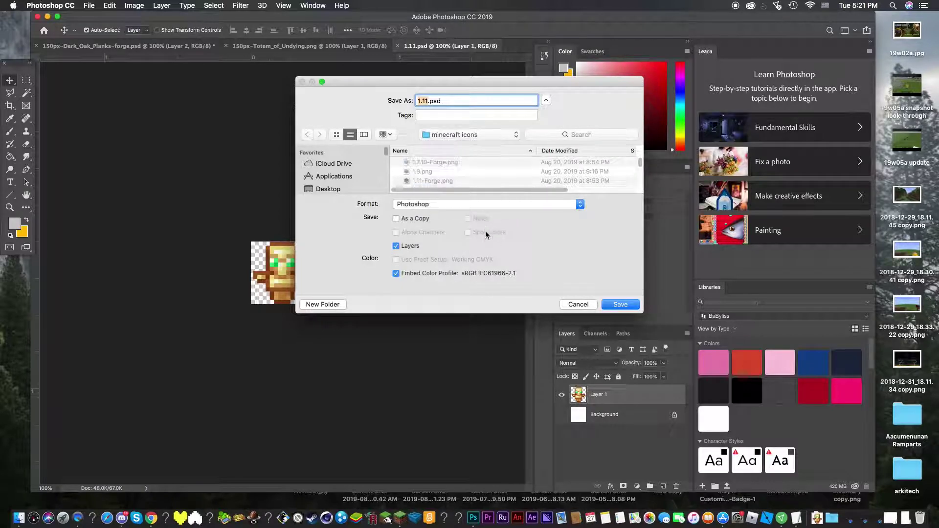
pyautogui.click(439, 205)
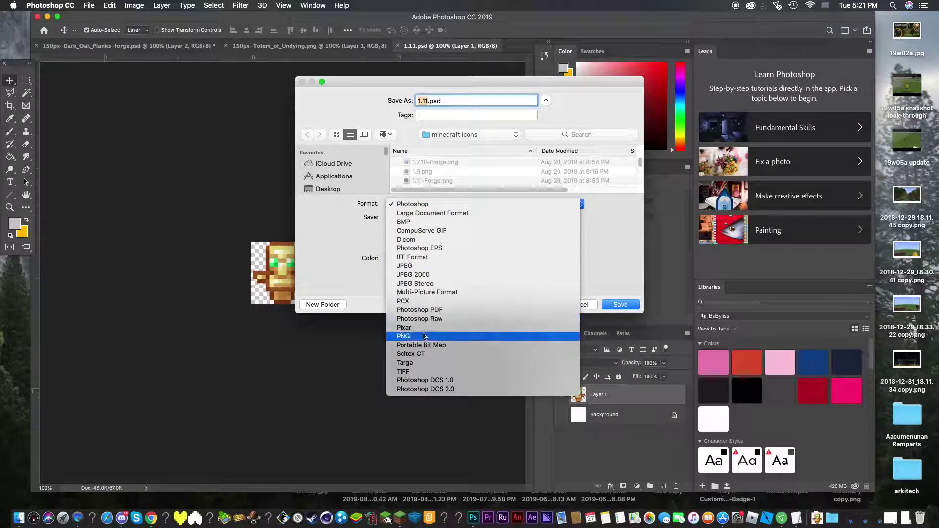
pyautogui.click(504, 337)
pyautogui.click(621, 305)
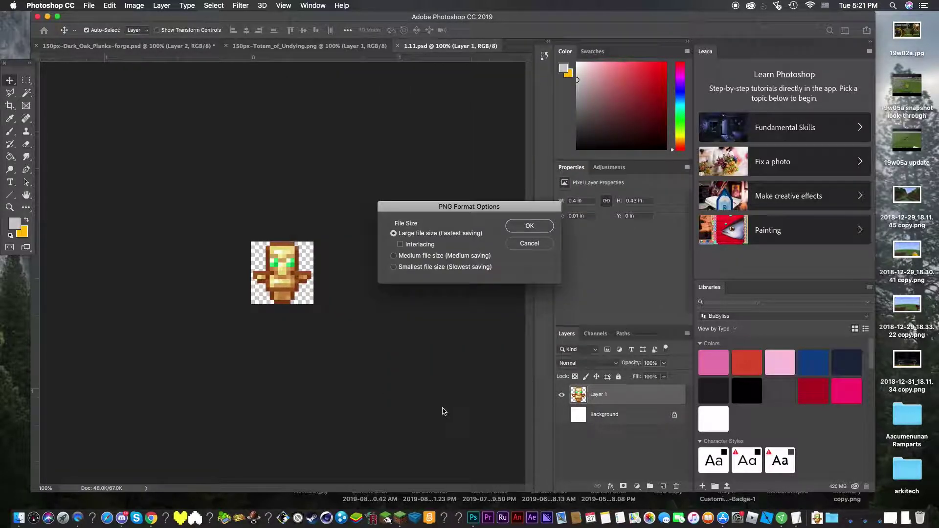
pyautogui.click(534, 223)
# - Set the 1.11 installation's icon to minecraft icons/1.11.png and save the installation
pyautogui.hotkey('ctrl', 'Up')
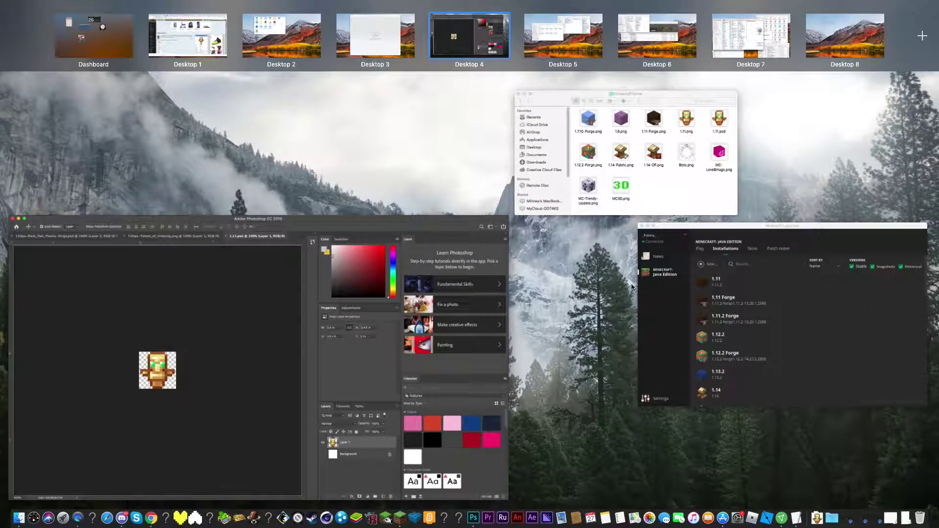
pyautogui.click(633, 287)
pyautogui.moveTo(669, 200)
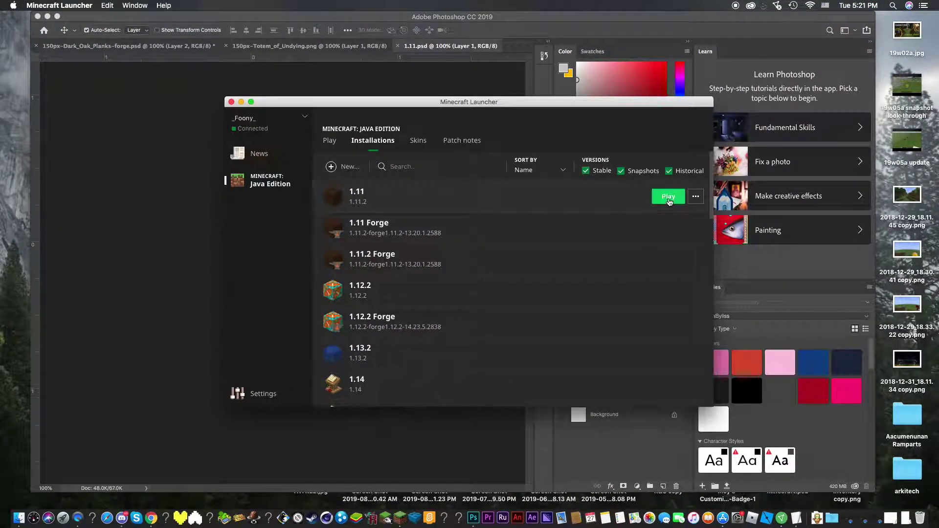
pyautogui.click(593, 197)
pyautogui.click(327, 188)
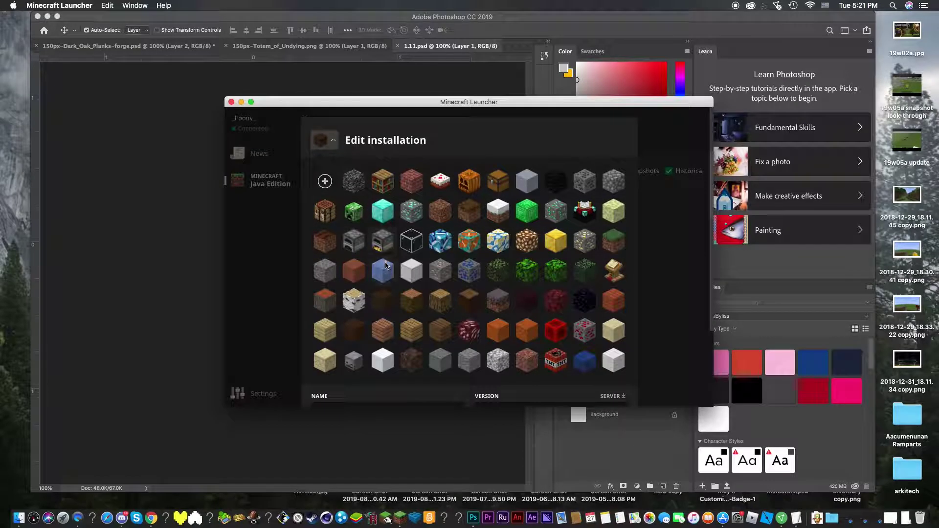
pyautogui.click(325, 181)
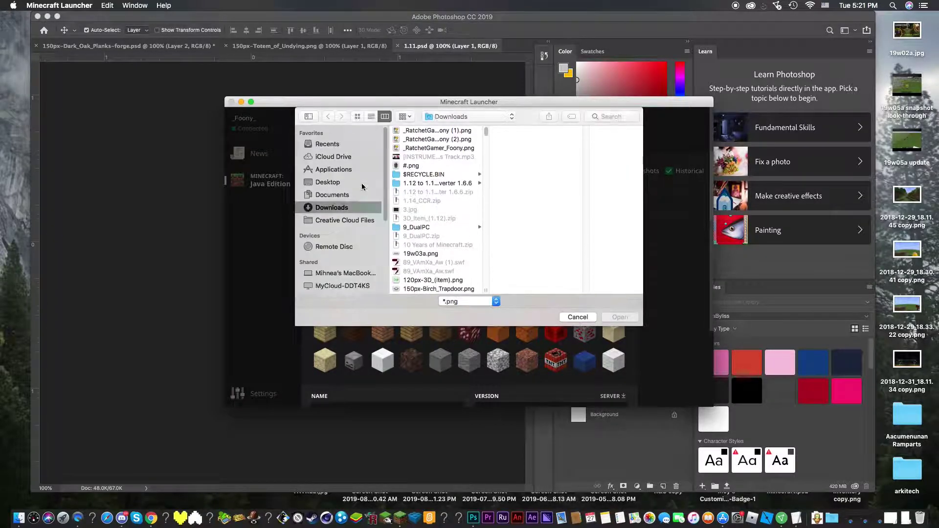
pyautogui.scroll(-20, 454, 182)
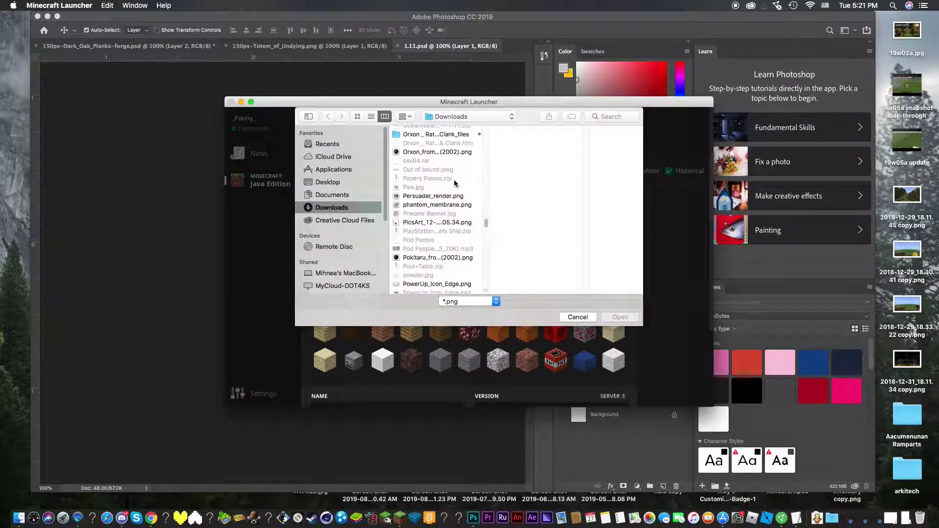
pyautogui.scroll(10, 454, 180)
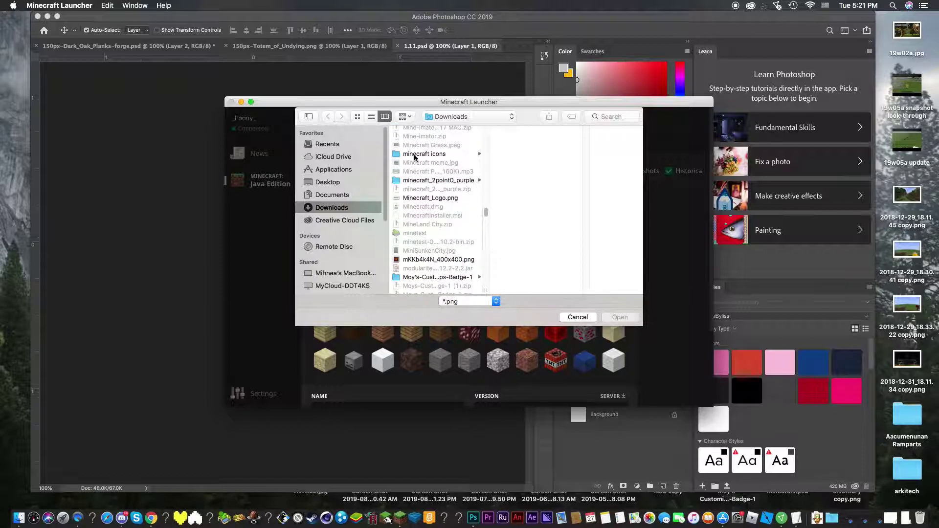
pyautogui.click(415, 154)
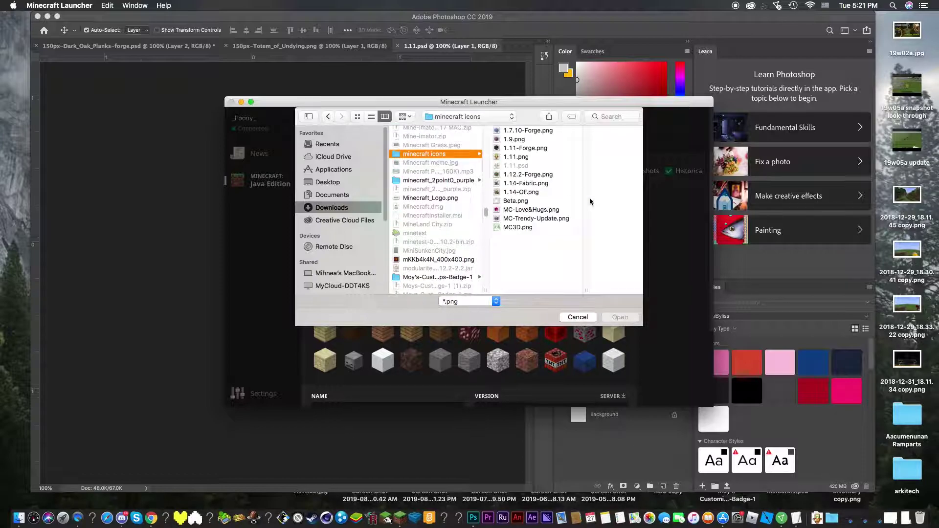
pyautogui.click(509, 157)
pyautogui.click(617, 319)
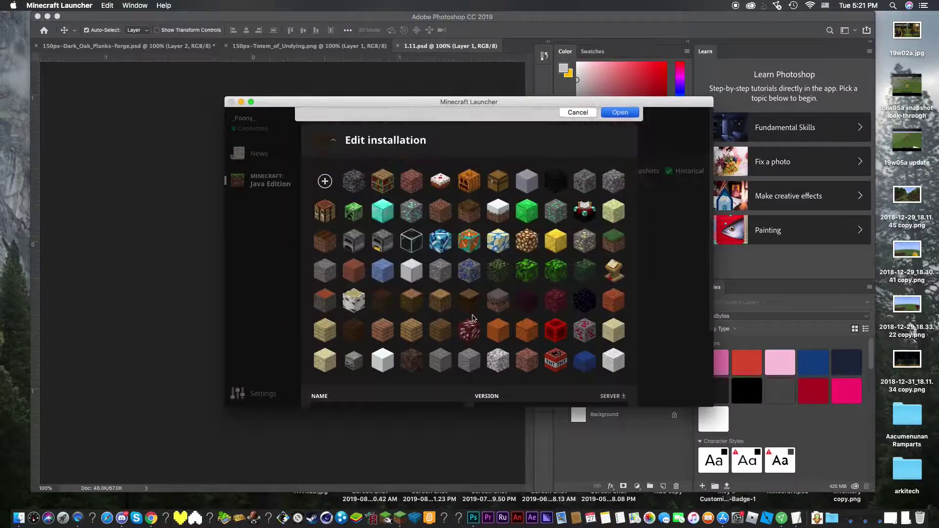
pyautogui.click(608, 317)
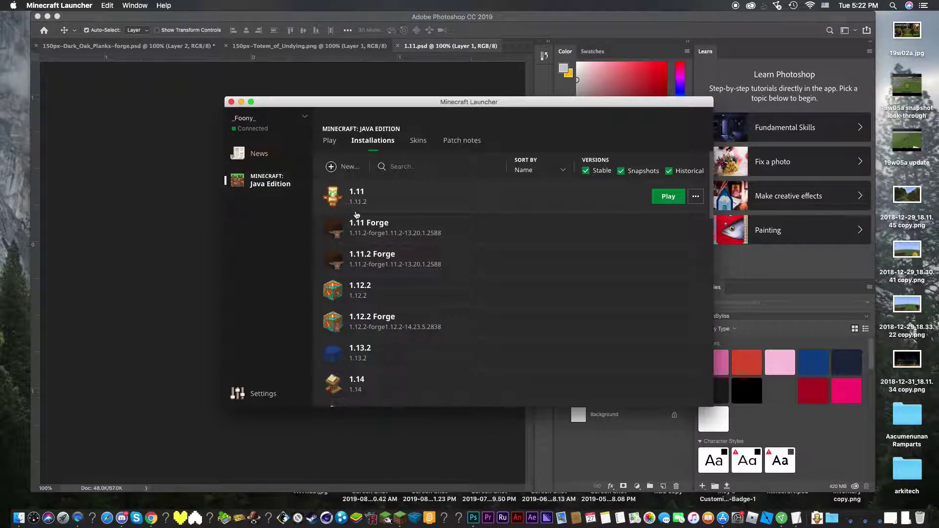
pyautogui.scroll(-2, 379, 323)
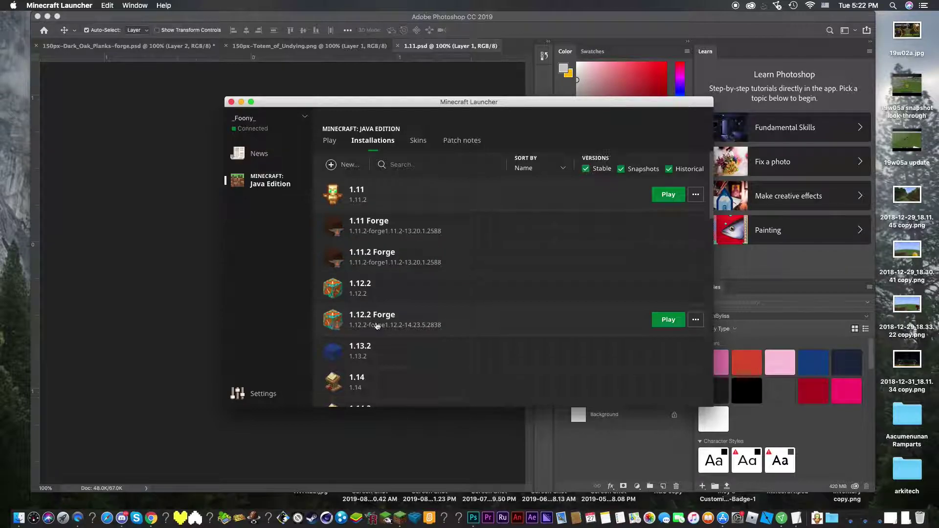
pyautogui.scroll(-5, 379, 326)
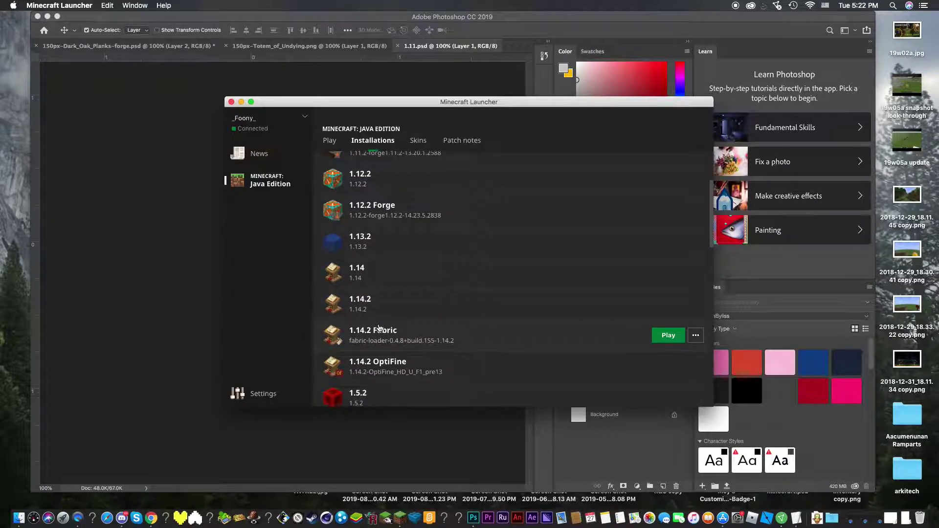
pyautogui.scroll(-1, 380, 328)
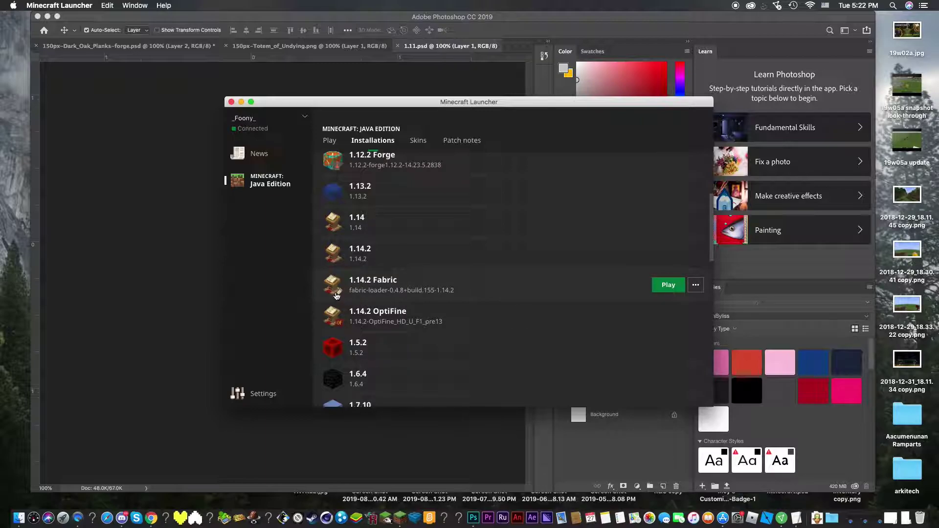
pyautogui.scroll(-6, 354, 308)
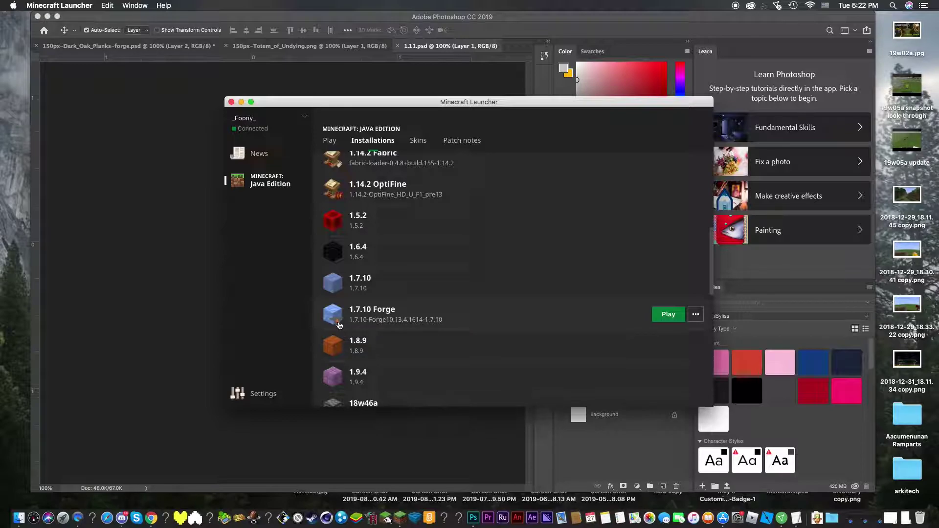
pyautogui.scroll(4, 338, 325)
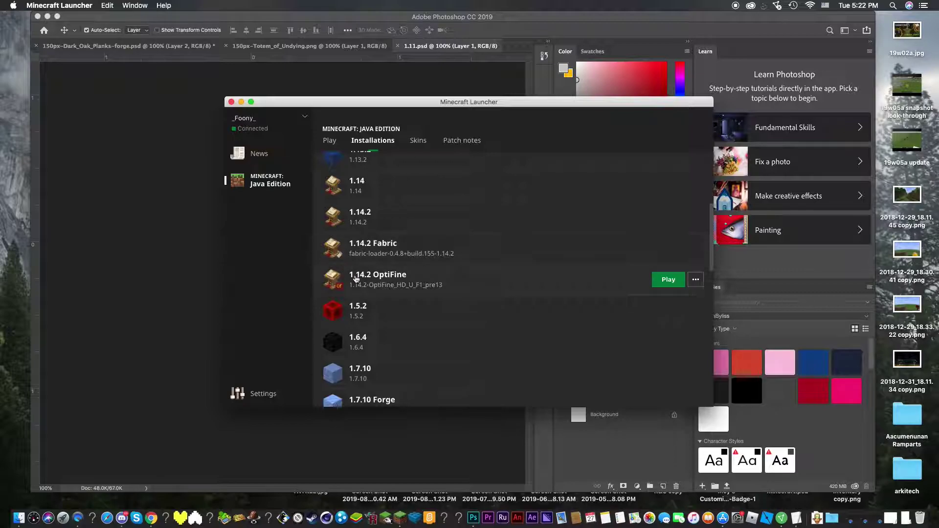
pyautogui.scroll(6, 340, 292)
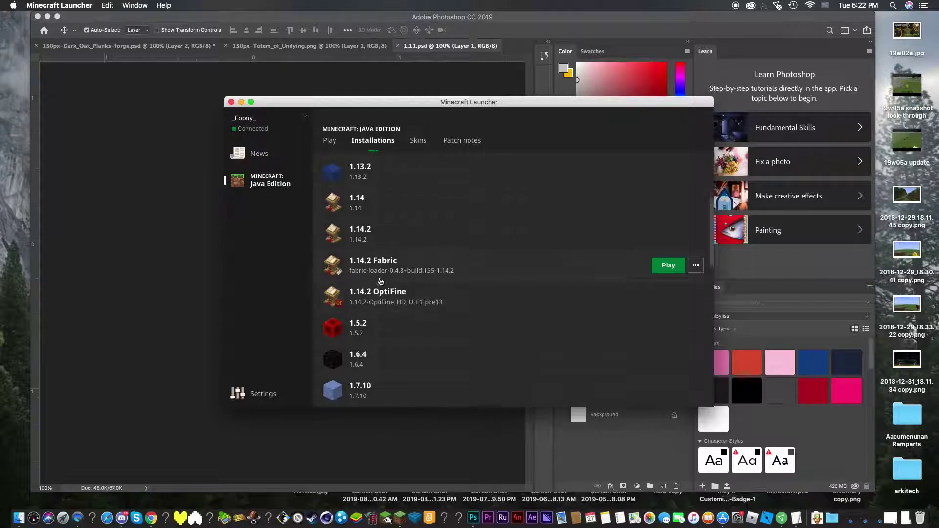
pyautogui.scroll(3, 359, 209)
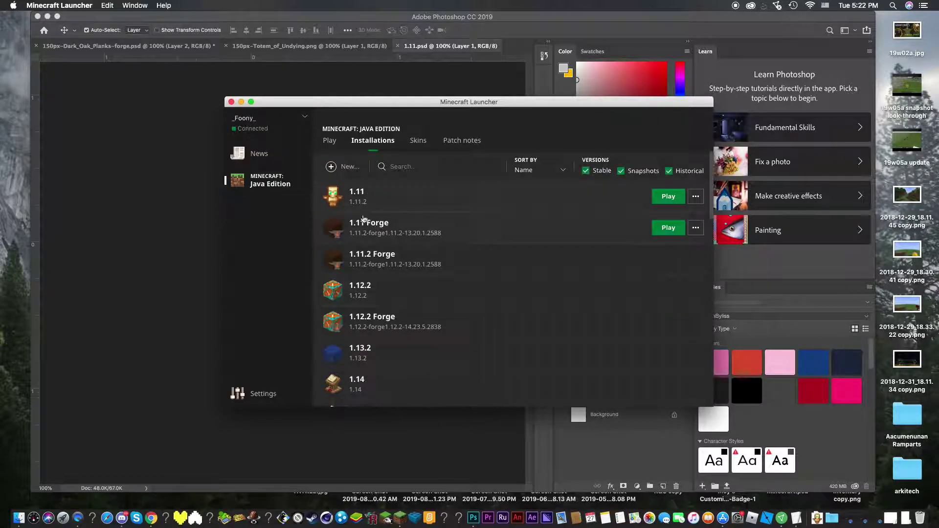
# - Copy the Forge anvil-and-flame badge from Dark_Oak_Planks-forge.psd onto the 1.11 totem image
pyautogui.click(210, 126)
pyautogui.click(205, 45)
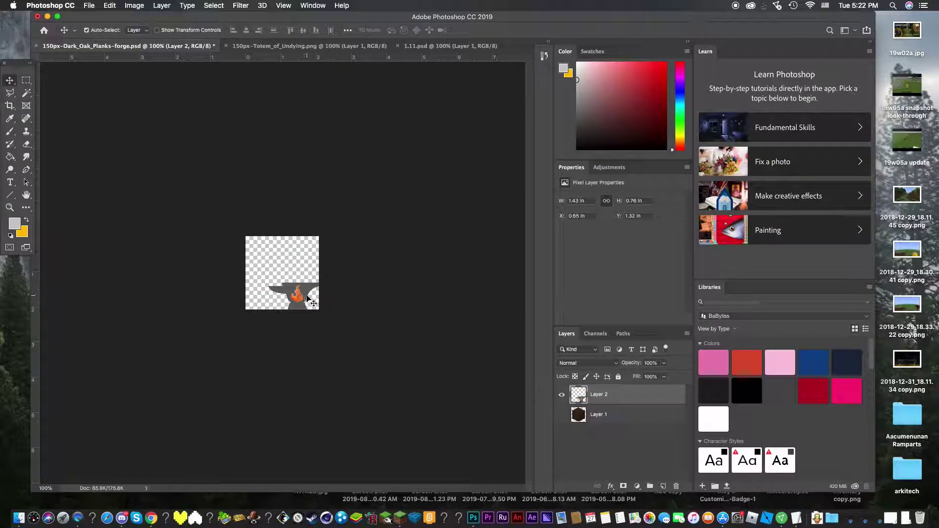
pyautogui.moveTo(290, 300)
pyautogui.mouseDown()
pyautogui.moveTo(291, 253)
pyautogui.moveTo(430, 35)
pyautogui.moveTo(285, 275)
pyautogui.moveTo(292, 292)
pyautogui.mouseUp()
# - Save the Forge-badged totem as the PNG '1.11 Forge.png' and bring the launcher back up
pyautogui.click(88, 7)
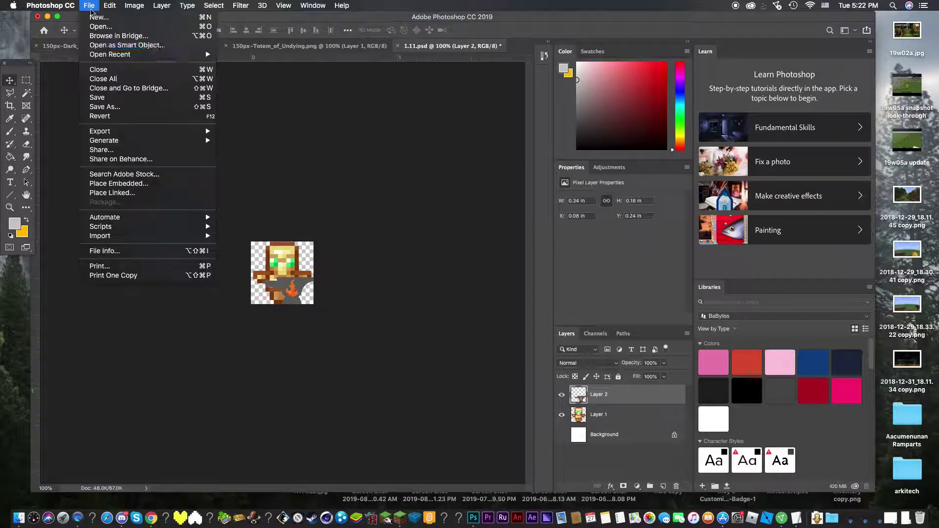
pyautogui.click(108, 110)
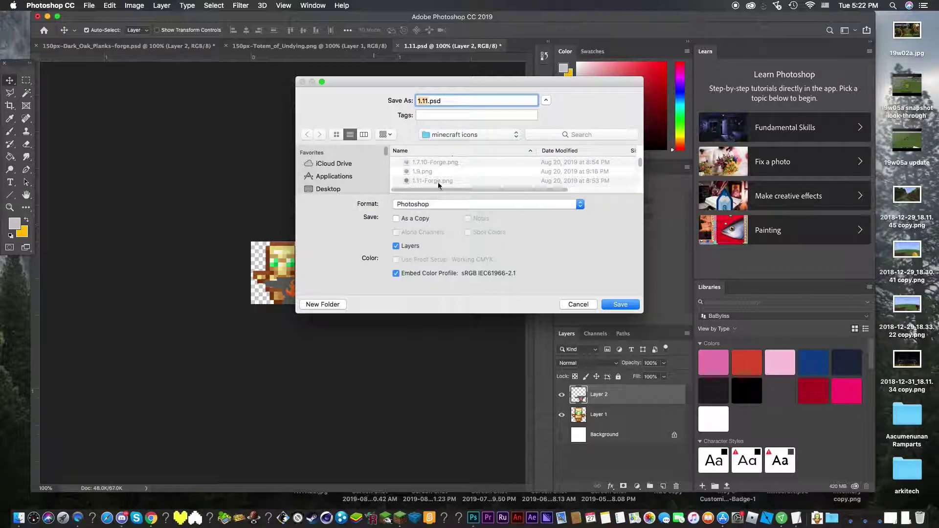
pyautogui.click(425, 205)
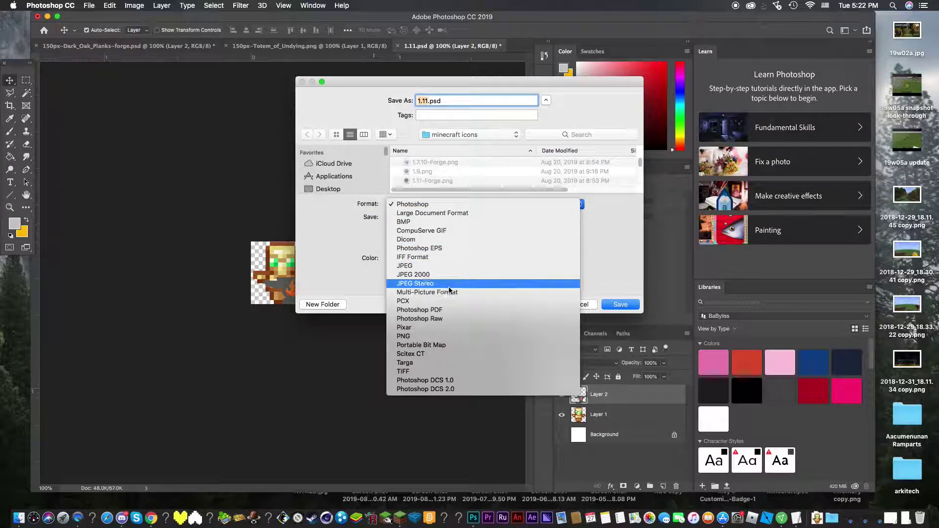
pyautogui.click(416, 336)
pyautogui.click(430, 101)
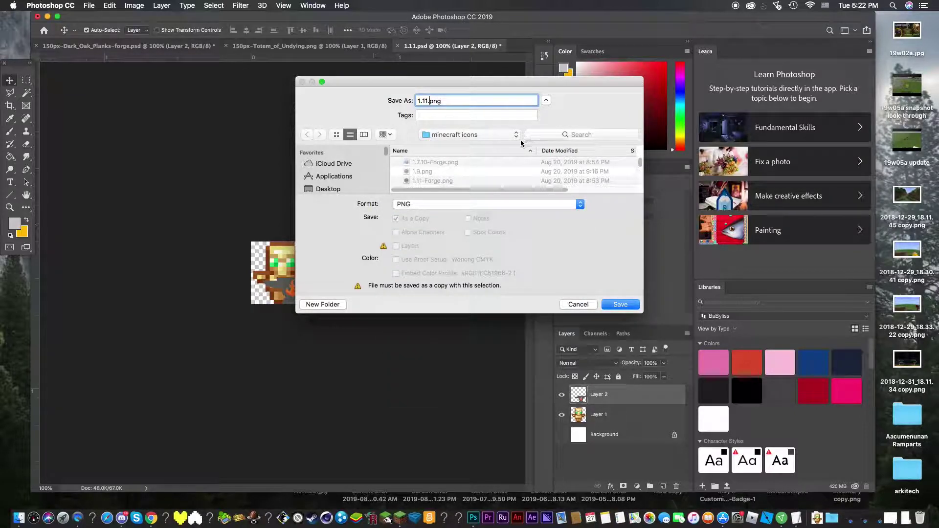
pyautogui.write('Forge')
pyautogui.click(618, 305)
pyautogui.click(545, 225)
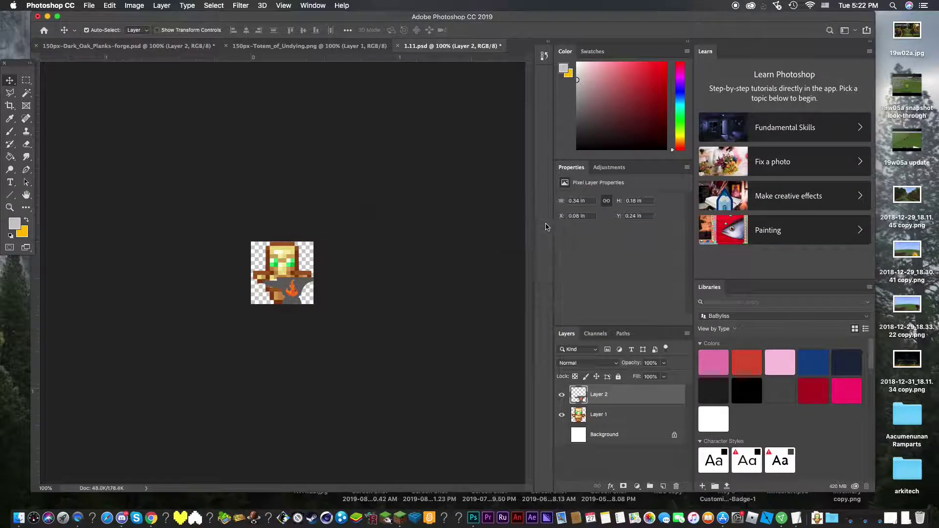
pyautogui.hotkey('ctrl', 'Up')
# - Set the 1.11 Forge installation's icon to the custom image 1.11 Forge.png and save
pyautogui.click(709, 294)
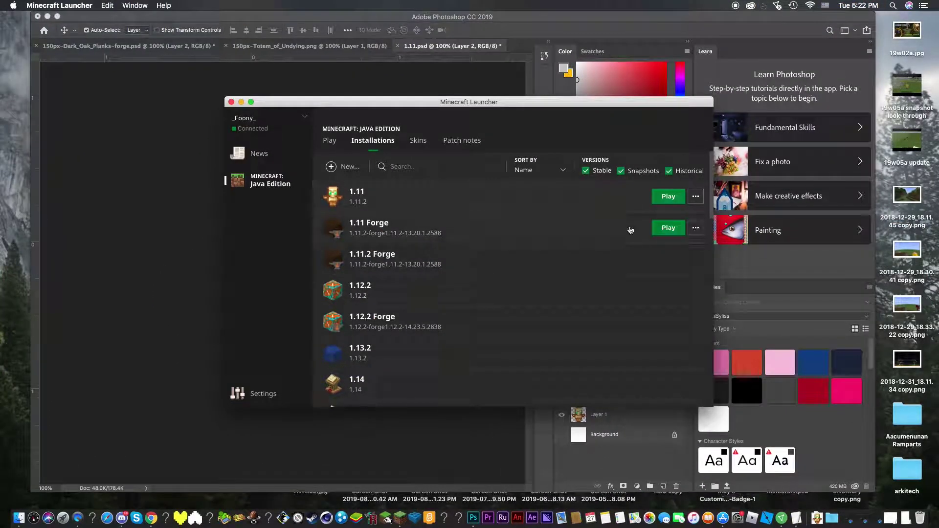
pyautogui.click(517, 241)
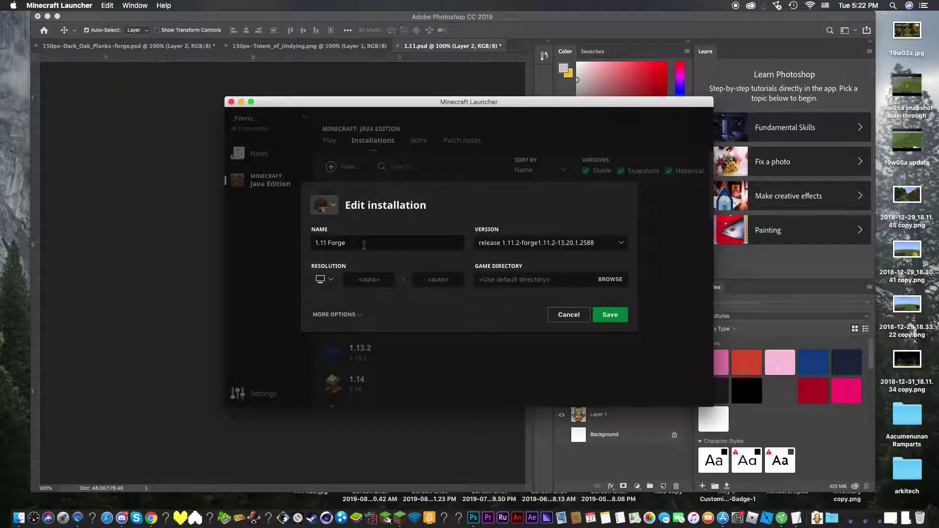
pyautogui.click(332, 209)
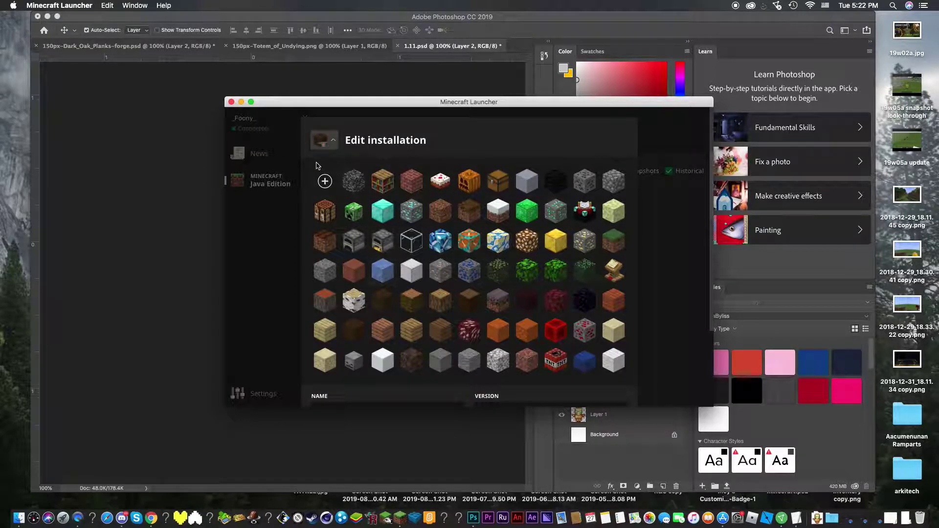
pyautogui.click(325, 181)
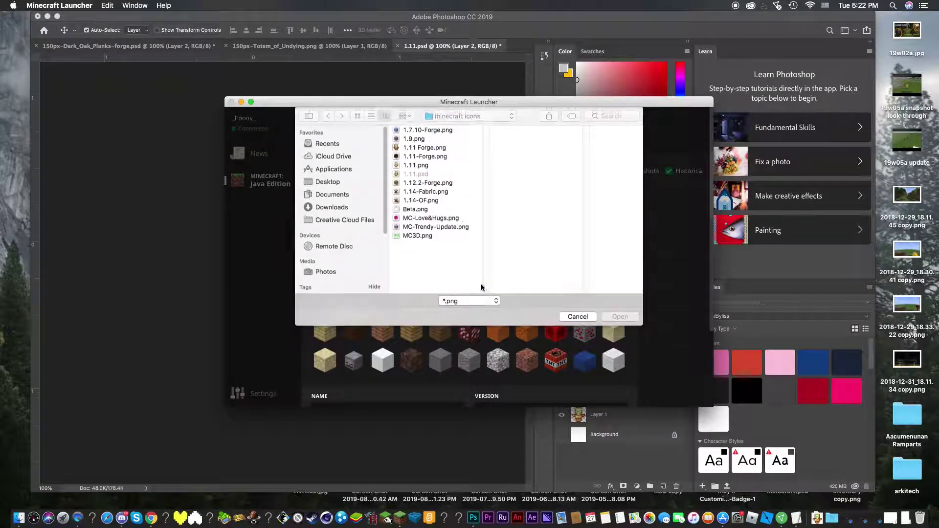
pyautogui.click(415, 166)
pyautogui.click(416, 147)
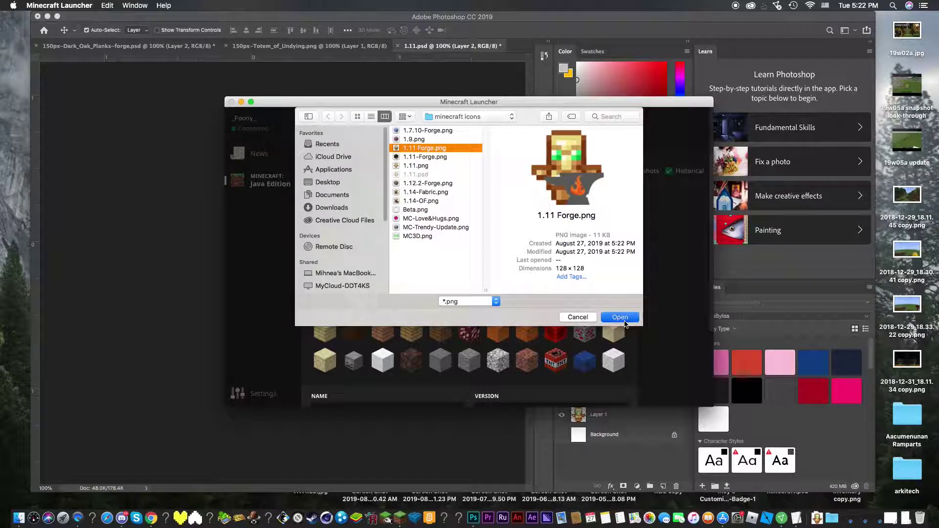
pyautogui.click(624, 319)
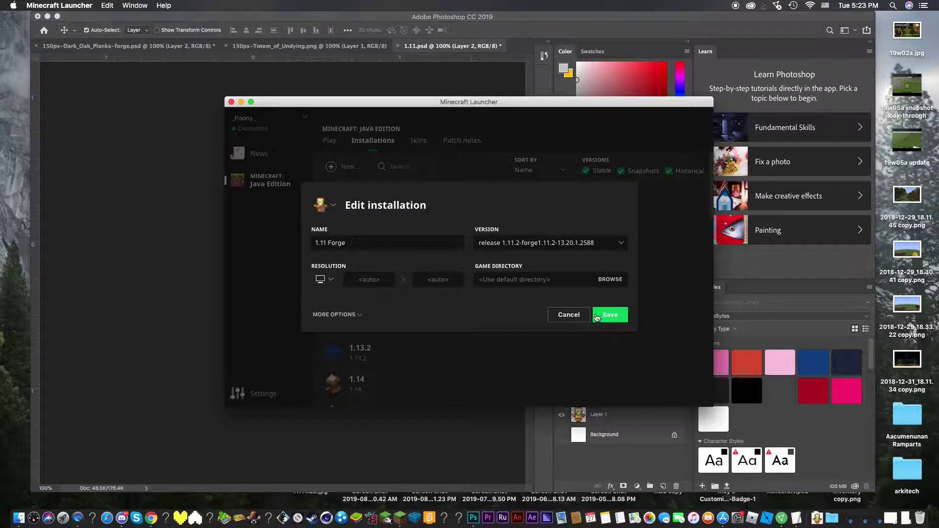
pyautogui.click(609, 314)
# - Give the 1.11.2 Forge installation the same 1.11 Forge.png custom icon and save
pyautogui.click(380, 262)
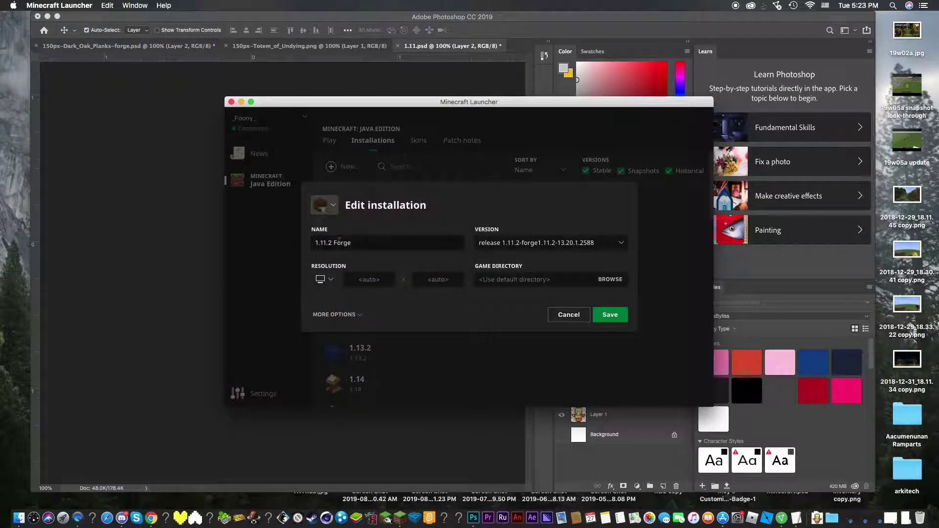
pyautogui.click(332, 207)
pyautogui.click(325, 182)
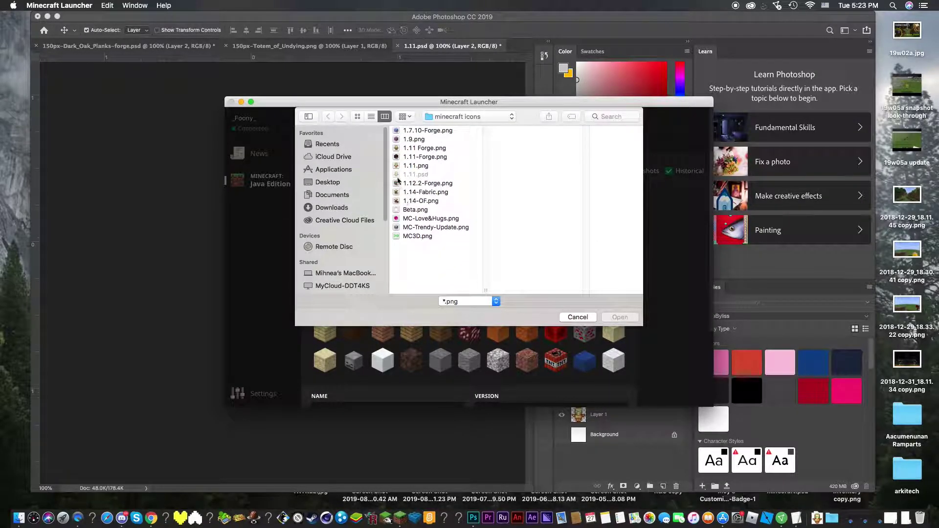
pyautogui.click(405, 149)
pyautogui.click(619, 317)
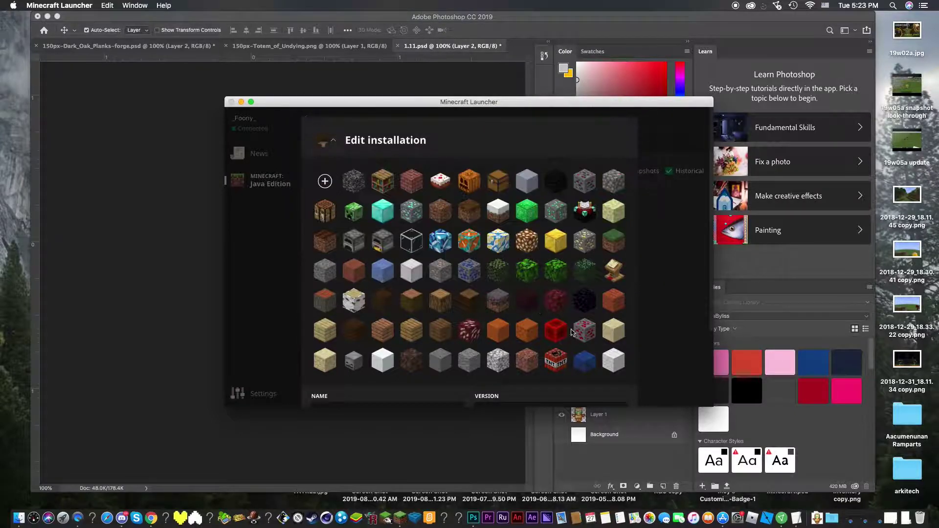
pyautogui.click(609, 314)
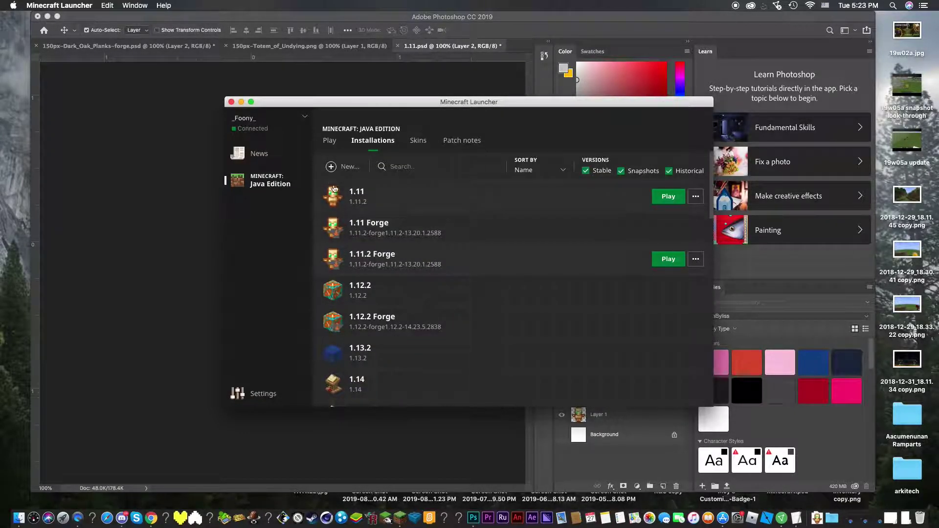
pyautogui.scroll(-3, 342, 209)
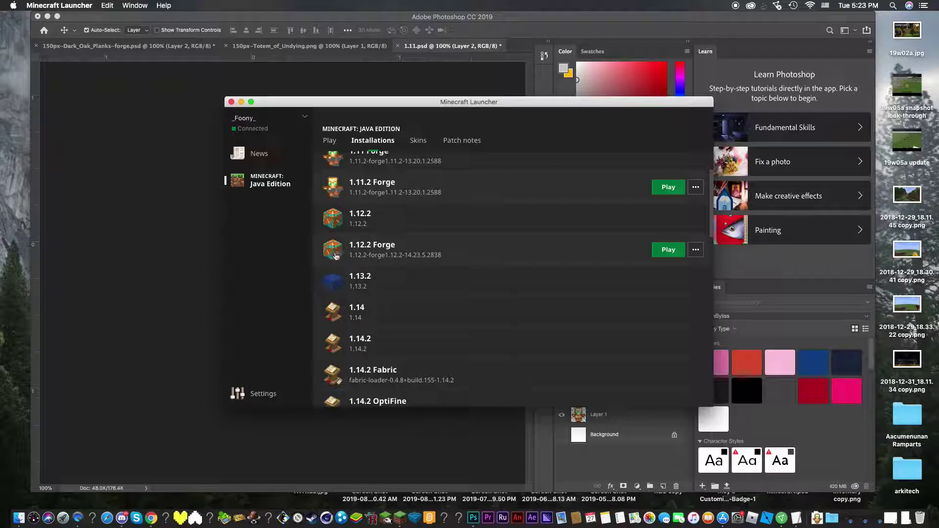
pyautogui.scroll(-4, 415, 273)
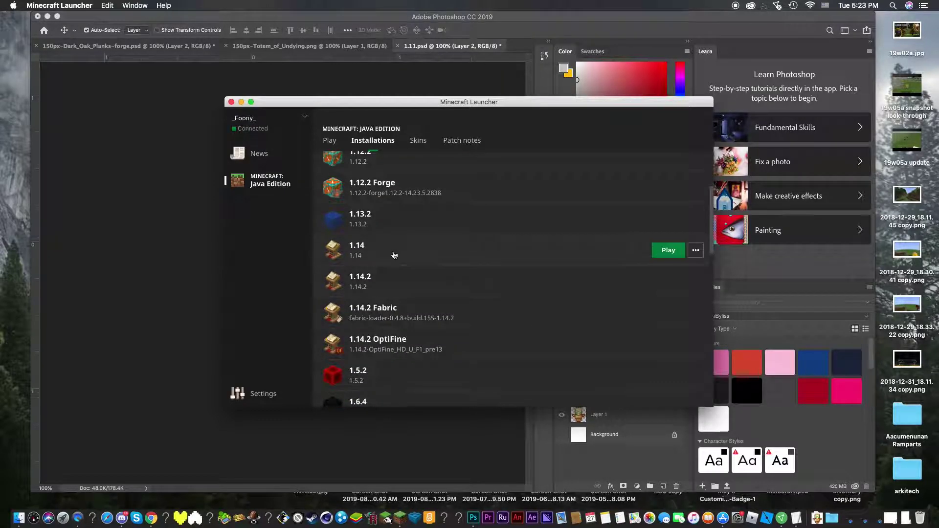
pyautogui.scroll(-5, 424, 263)
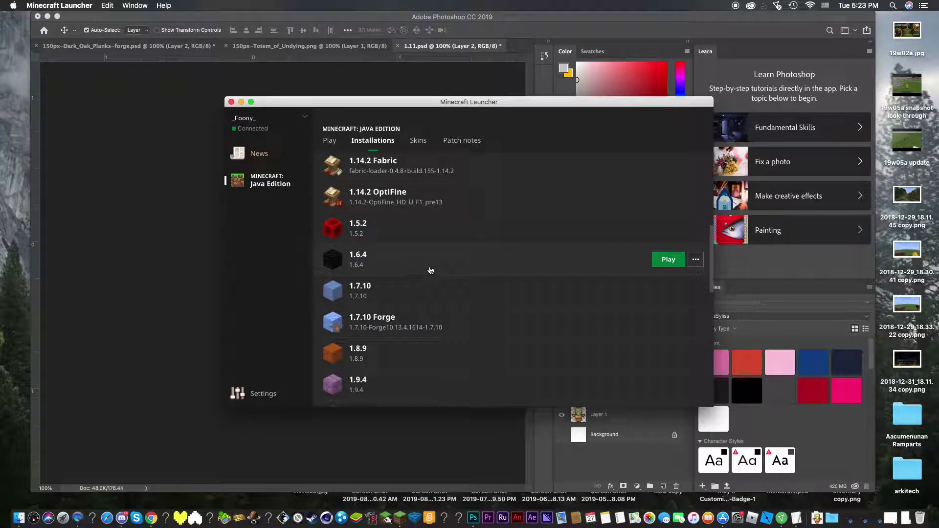
pyautogui.scroll(-2, 408, 285)
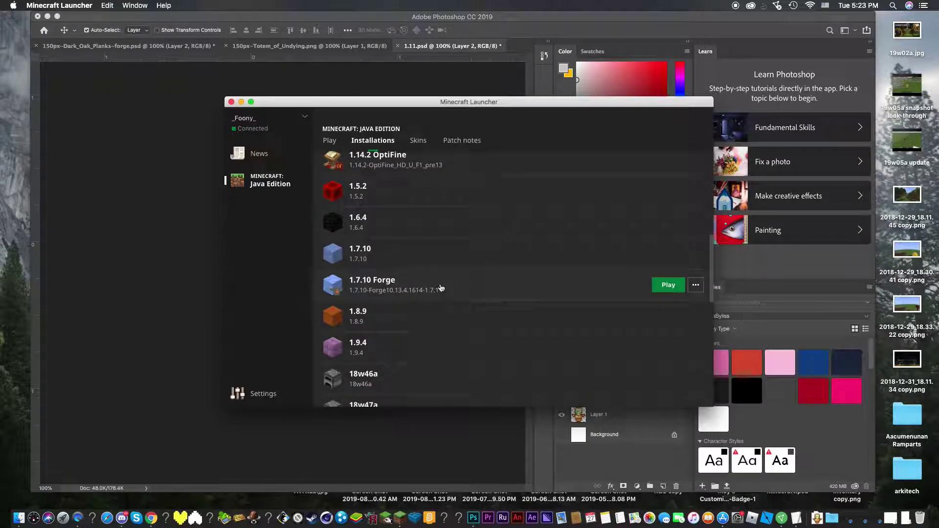
pyautogui.scroll(1, 440, 287)
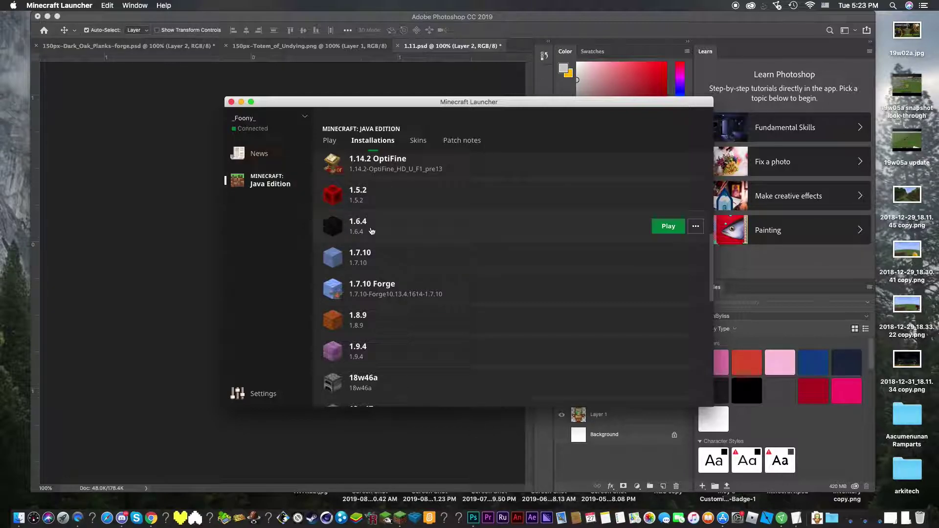
pyautogui.scroll(-2, 372, 234)
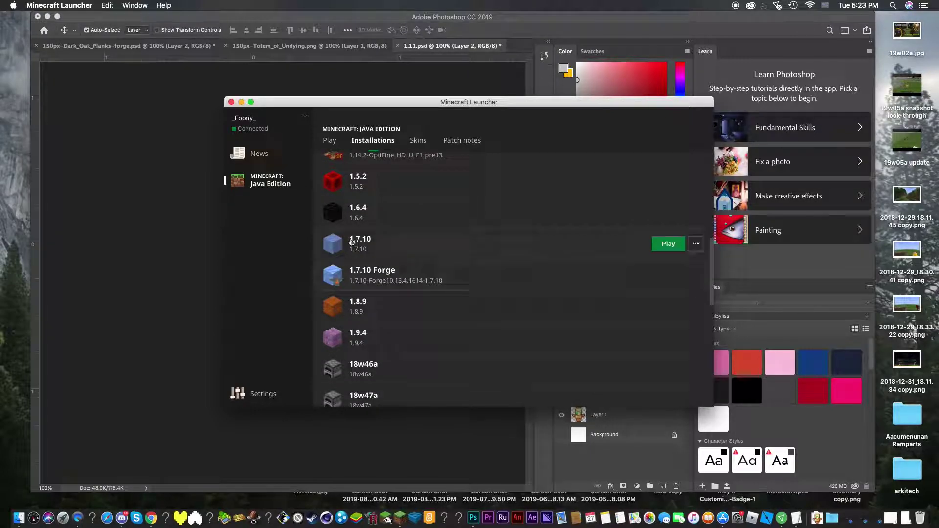
pyautogui.scroll(-3, 376, 284)
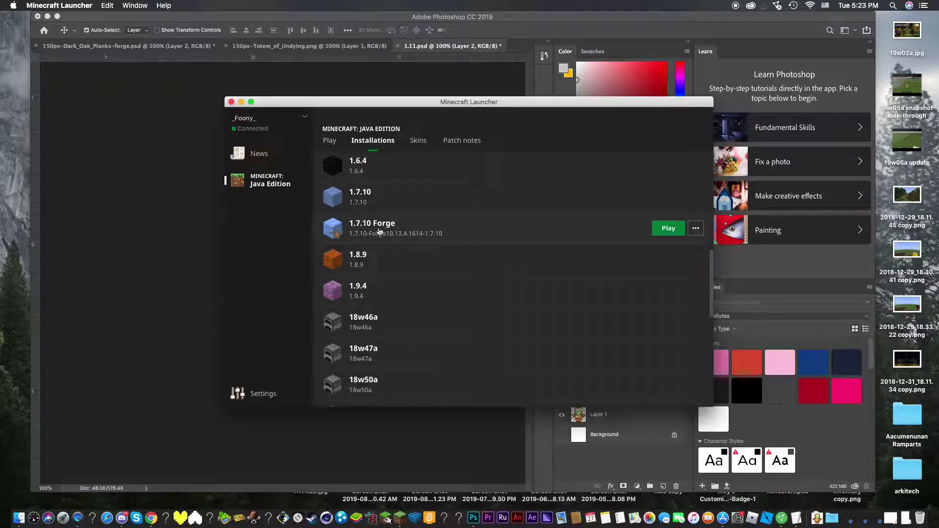
pyautogui.scroll(-3, 391, 252)
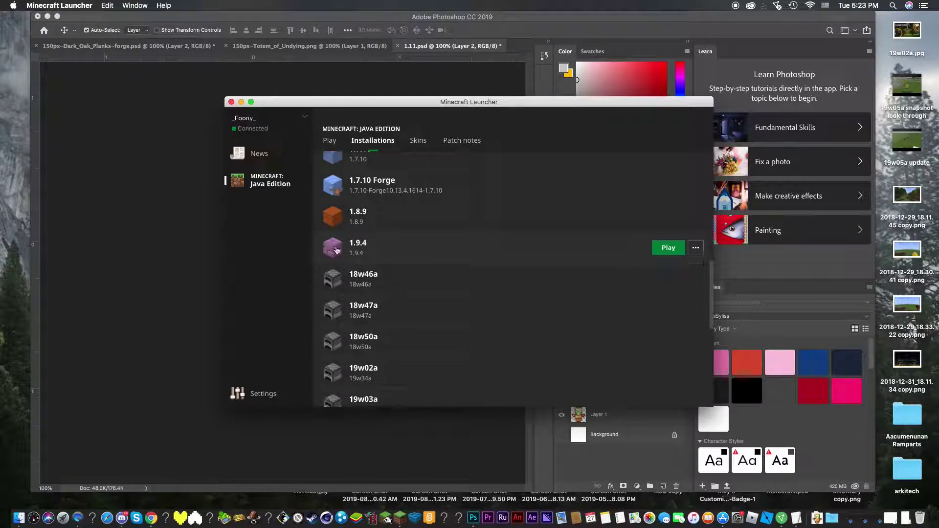
pyautogui.scroll(-15, 388, 262)
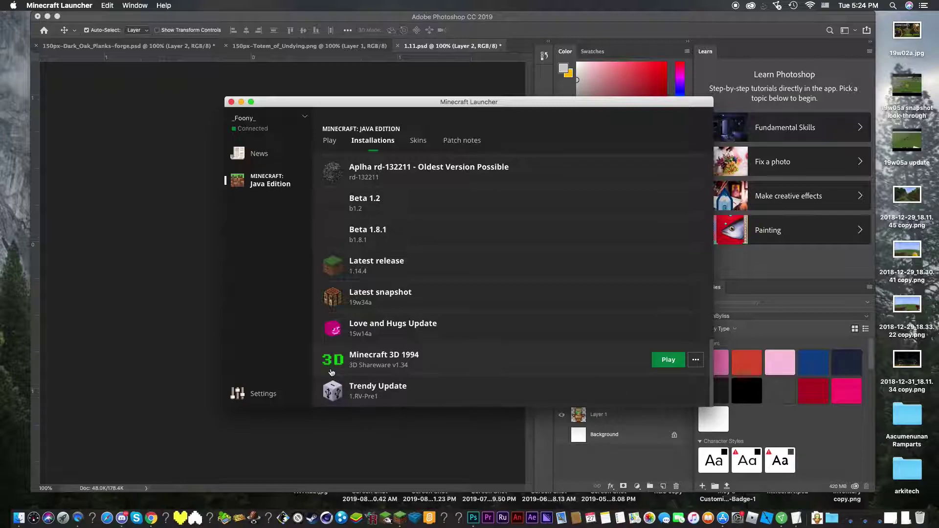
pyautogui.scroll(10, 333, 362)
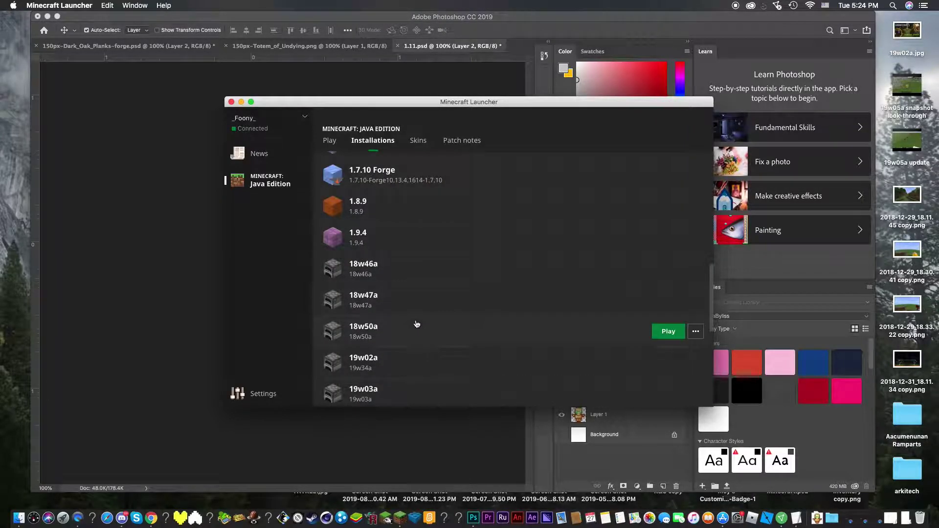
pyautogui.scroll(5, 417, 324)
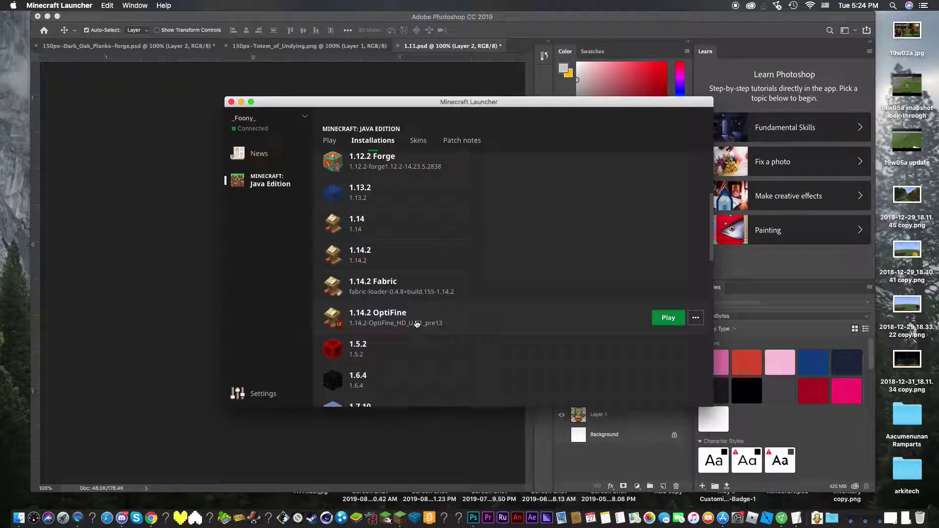
pyautogui.scroll(2, 481, 351)
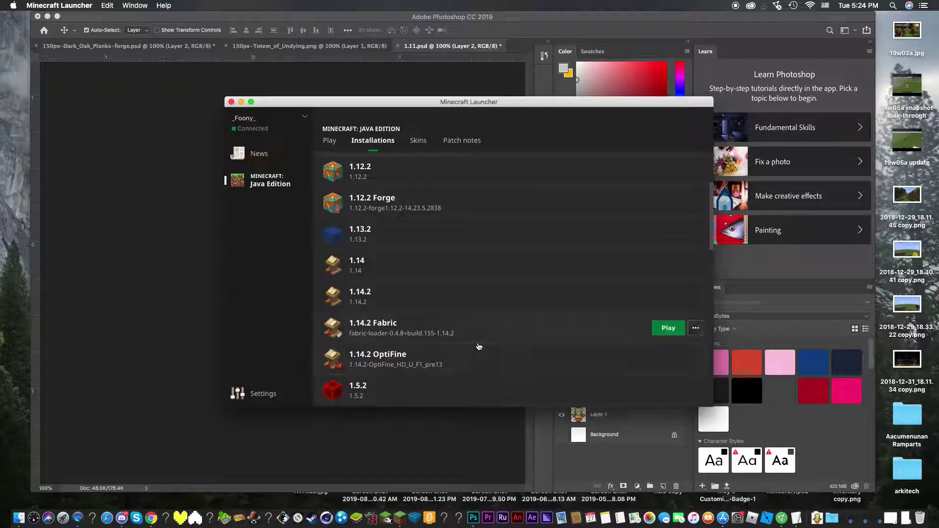
pyautogui.scroll(-2, 479, 346)
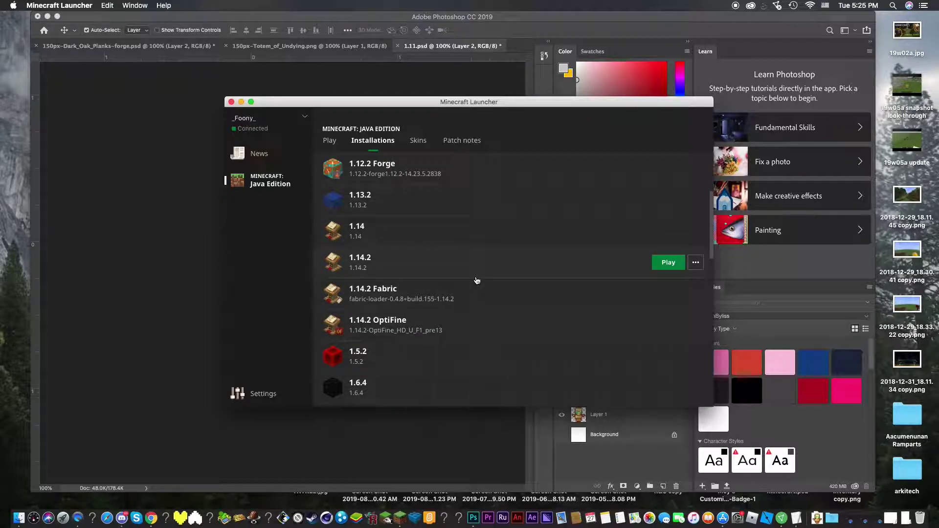
pyautogui.scroll(3, 477, 279)
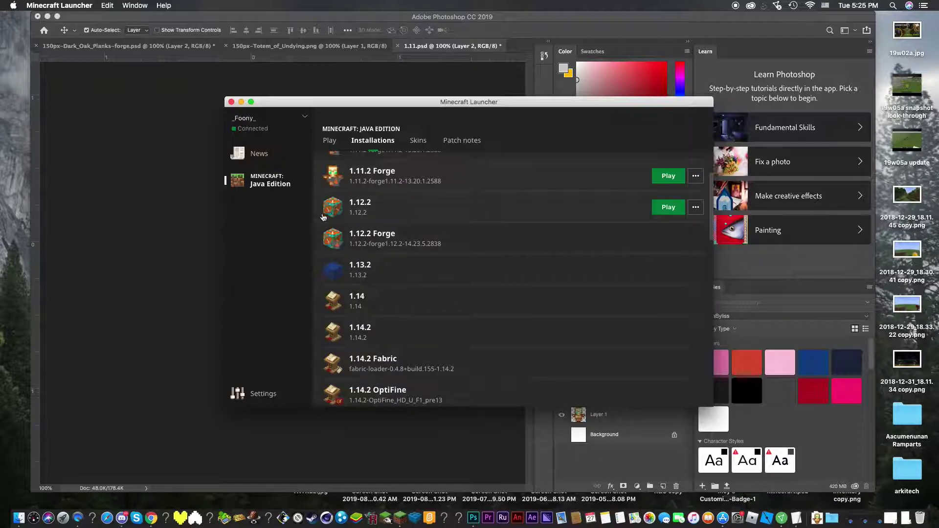
pyautogui.scroll(-10, 438, 284)
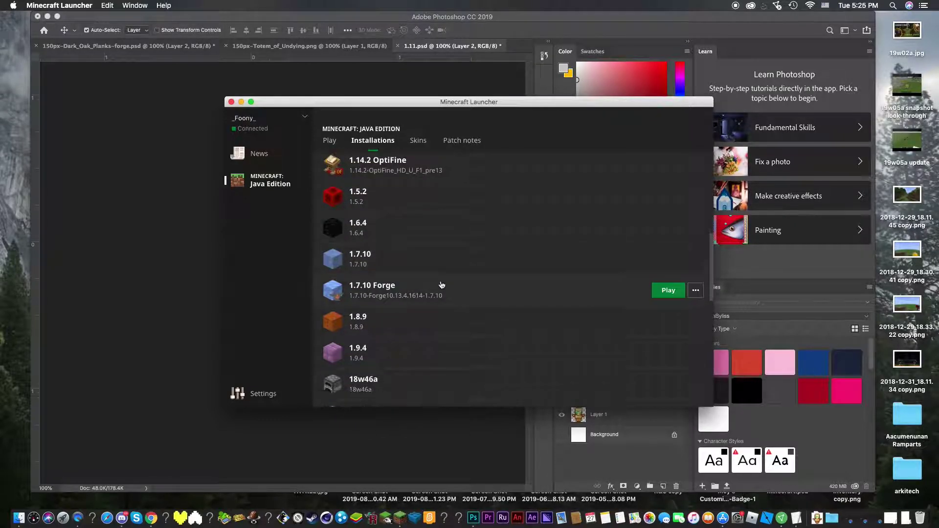
pyautogui.scroll(3, 482, 298)
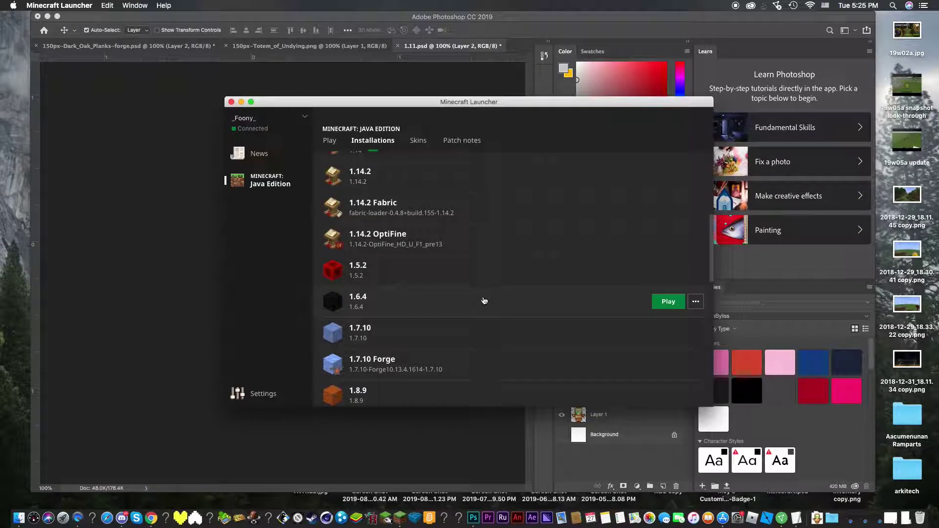
pyautogui.scroll(12, 484, 300)
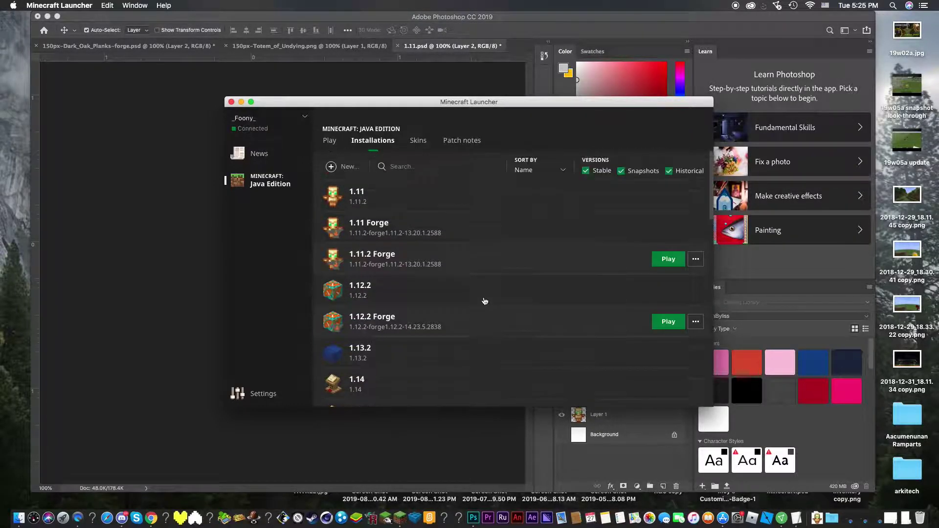
pyautogui.hotkey('ctrl', 'Up')
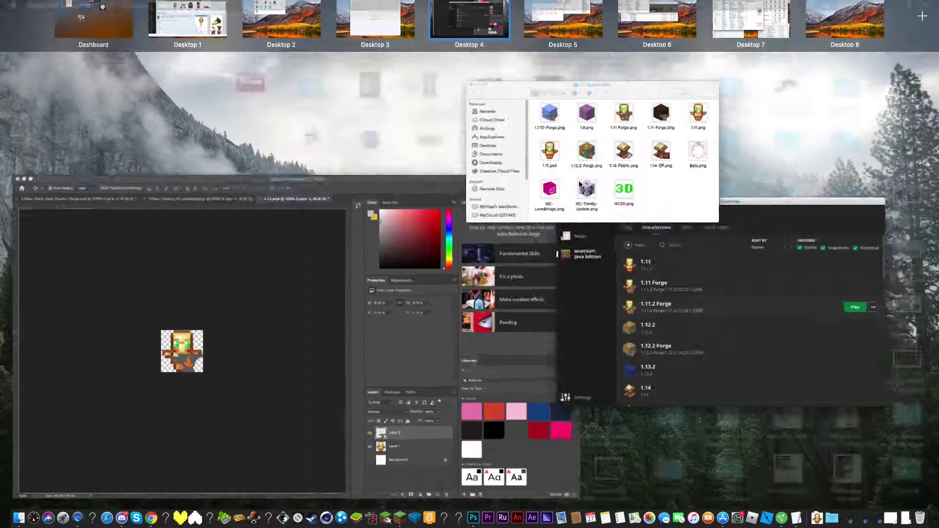
pyautogui.click(565, 146)
pyautogui.click(211, 260)
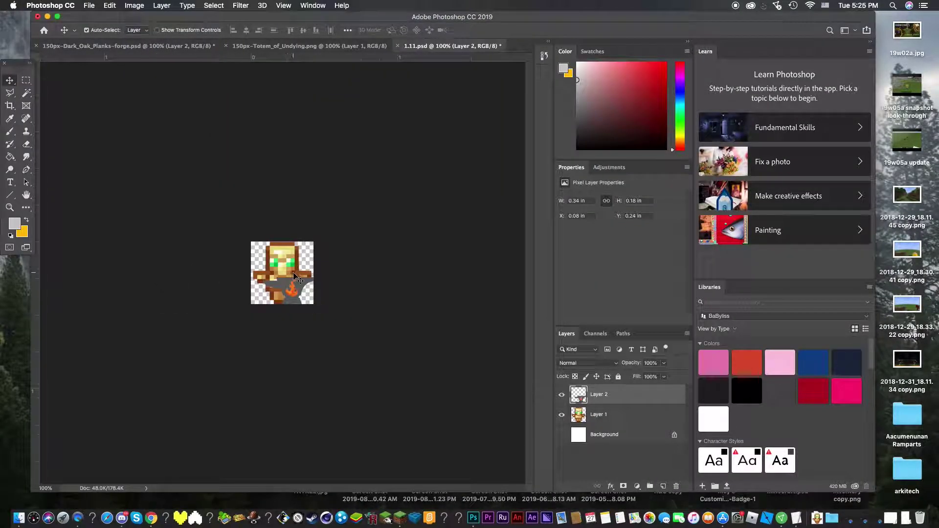
pyautogui.hotkey('ctrl', 'Up')
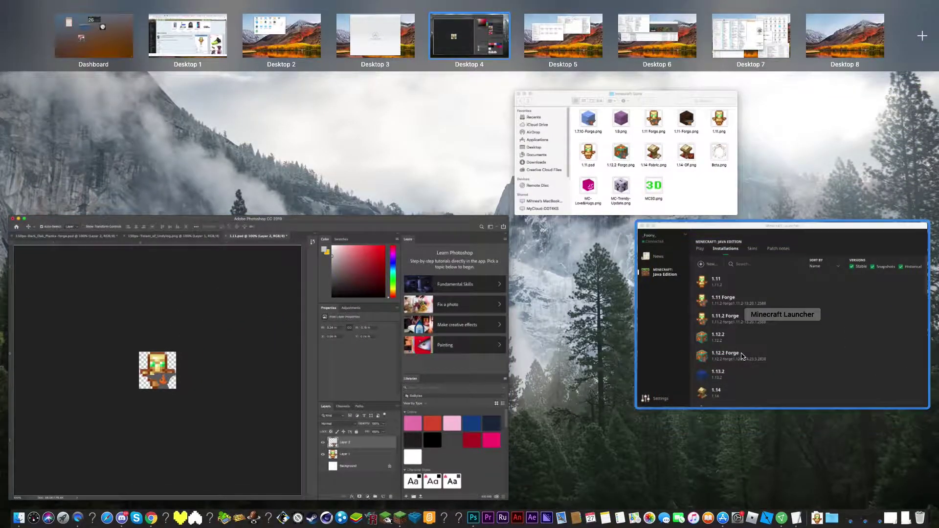
pyautogui.click(778, 313)
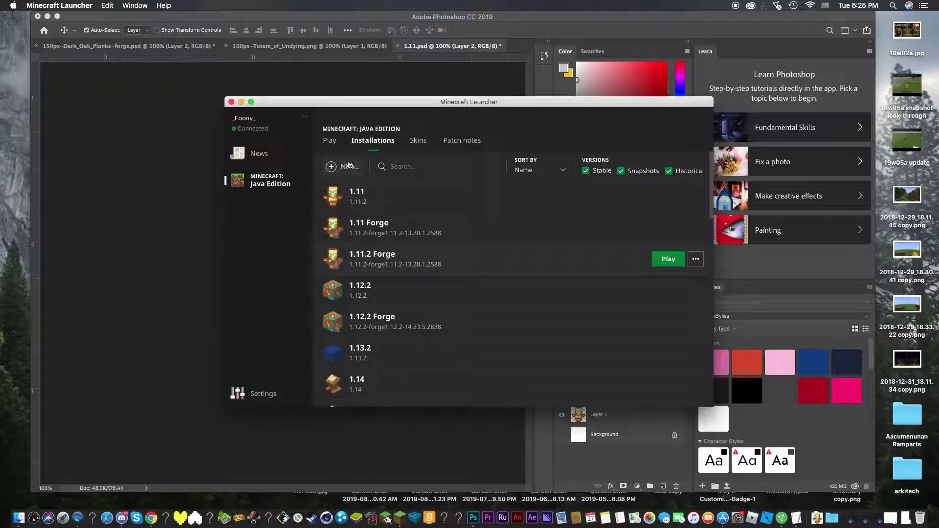
# - On the Play screen, choose 1.11 (1.11.2) from the version list beside PLAY
pyautogui.click(330, 141)
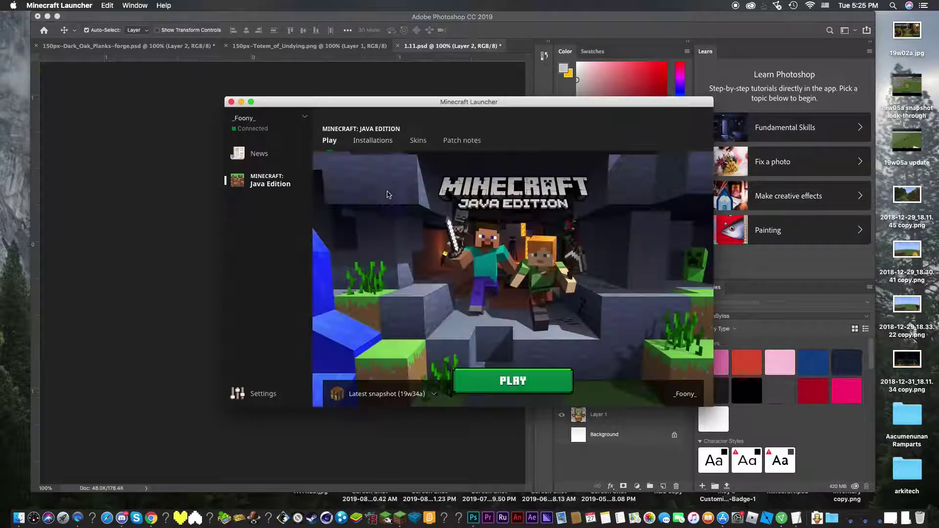
pyautogui.click(422, 394)
pyautogui.scroll(2, 404, 314)
pyautogui.scroll(8, 406, 318)
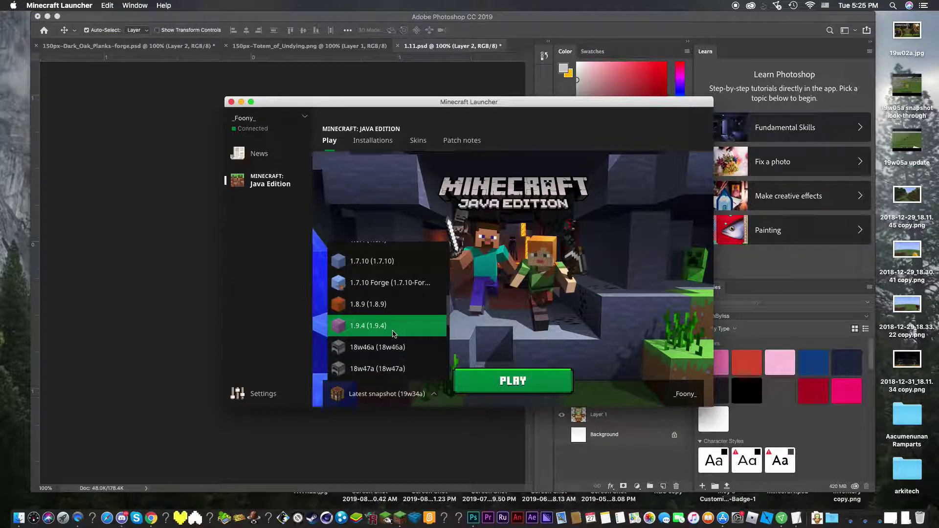
pyautogui.scroll(-5, 410, 326)
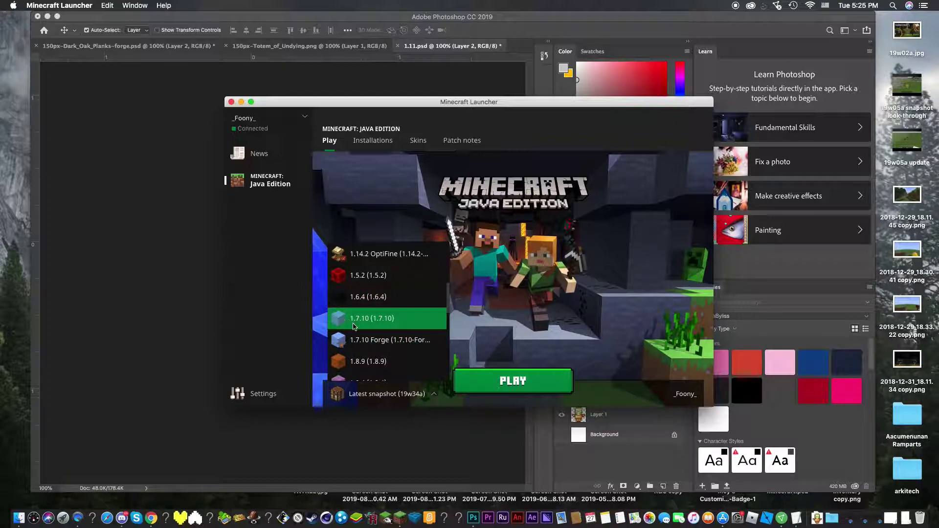
pyautogui.scroll(-1, 364, 306)
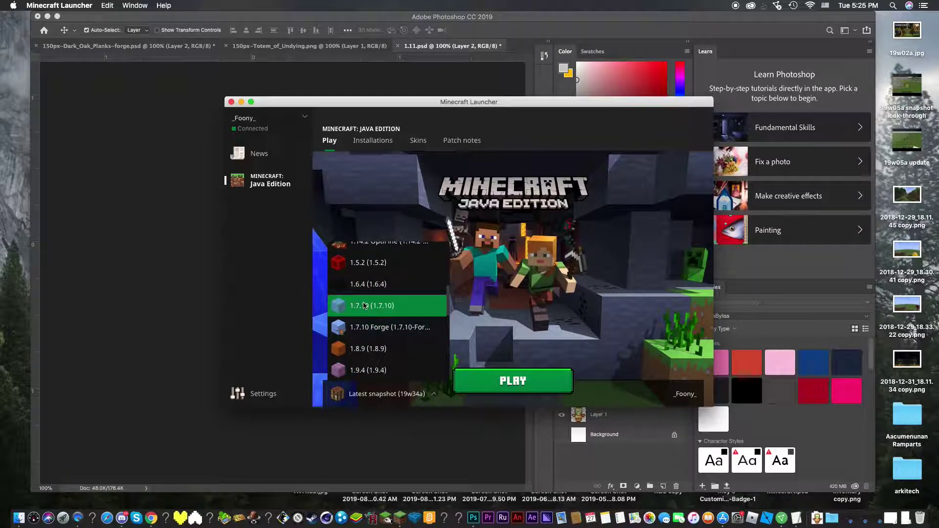
pyautogui.scroll(5, 386, 342)
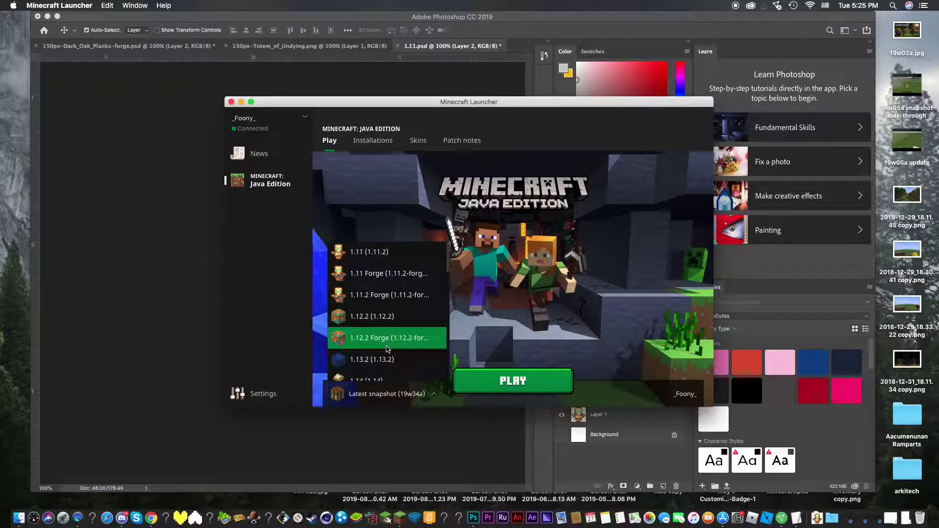
pyautogui.click(364, 252)
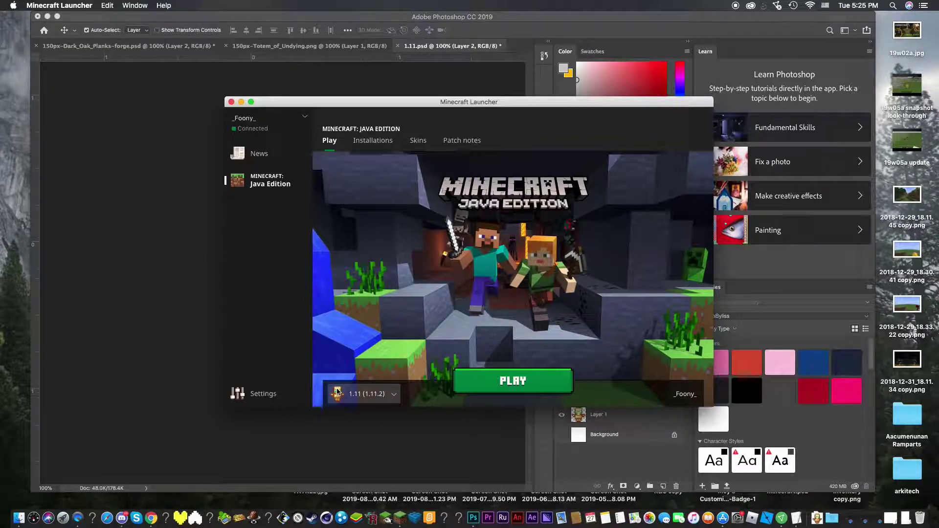